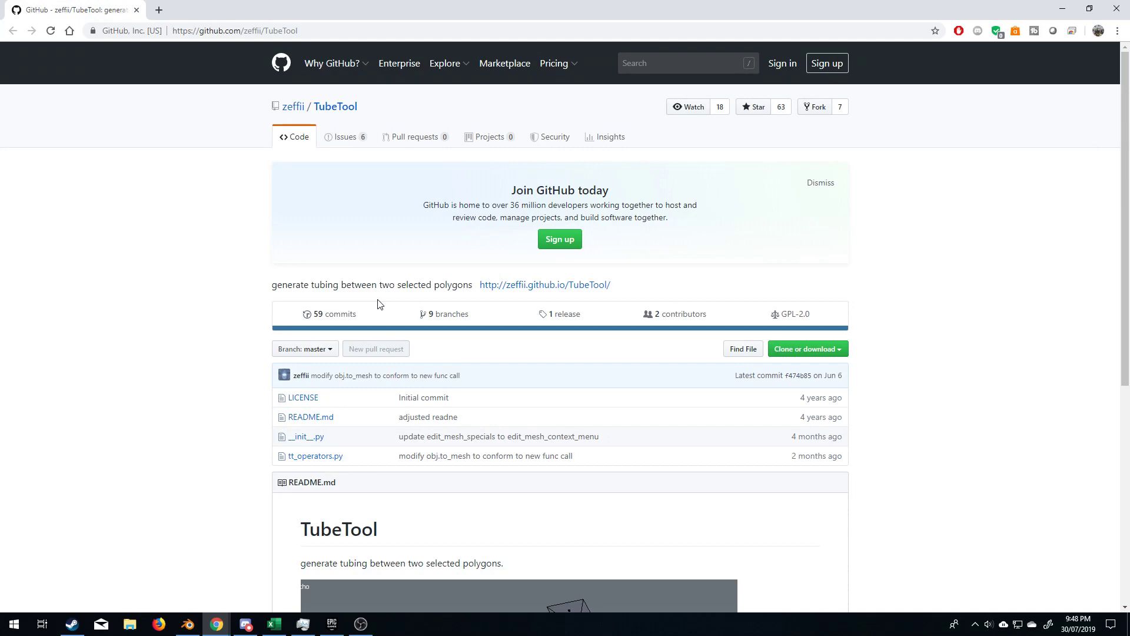
Download the TubeTool repository as a ZIP file and switch to Blender
left_click(801, 349)
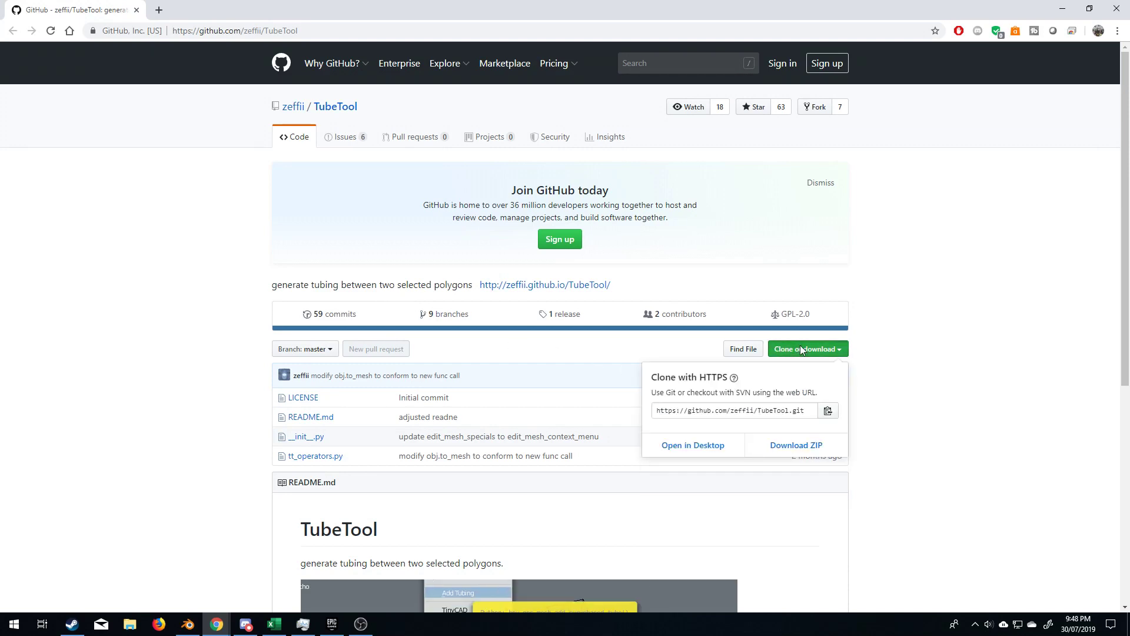
left_click(815, 448)
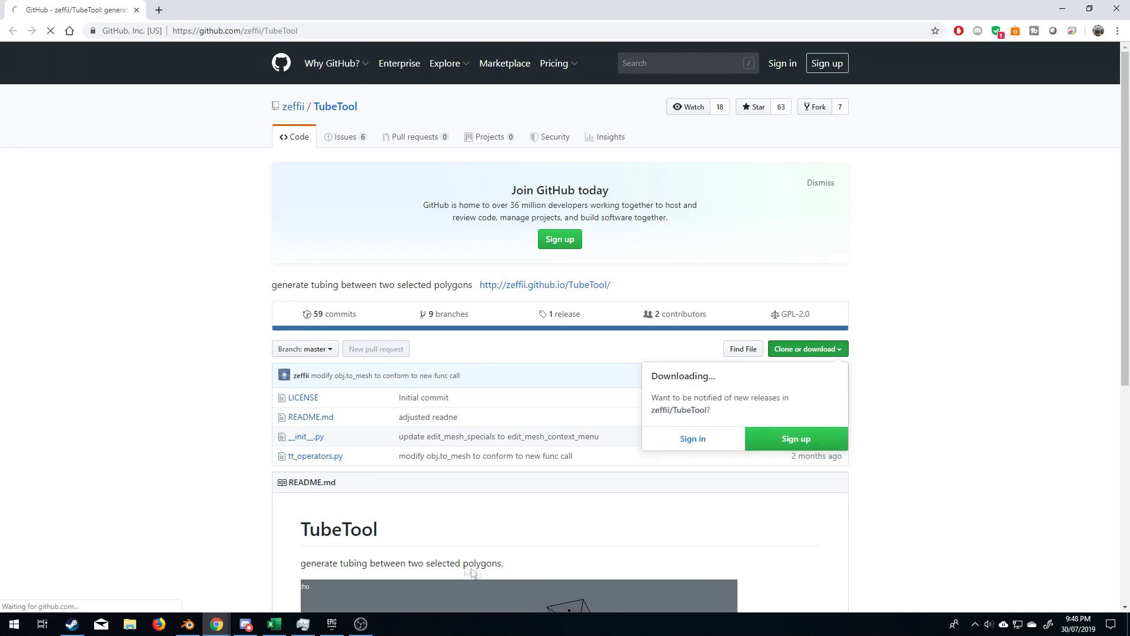
left_click(195, 633)
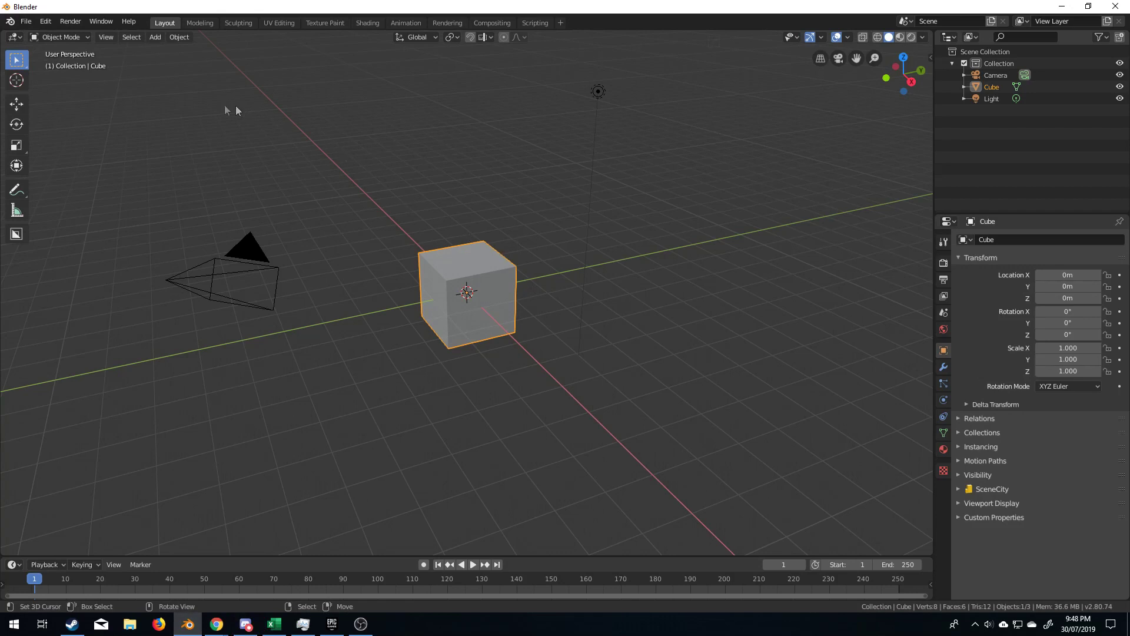
Install the add-on from TubeTool-master (1).zip in the Downloads folder and enable Mesh: Tube Tool
left_click(45, 21)
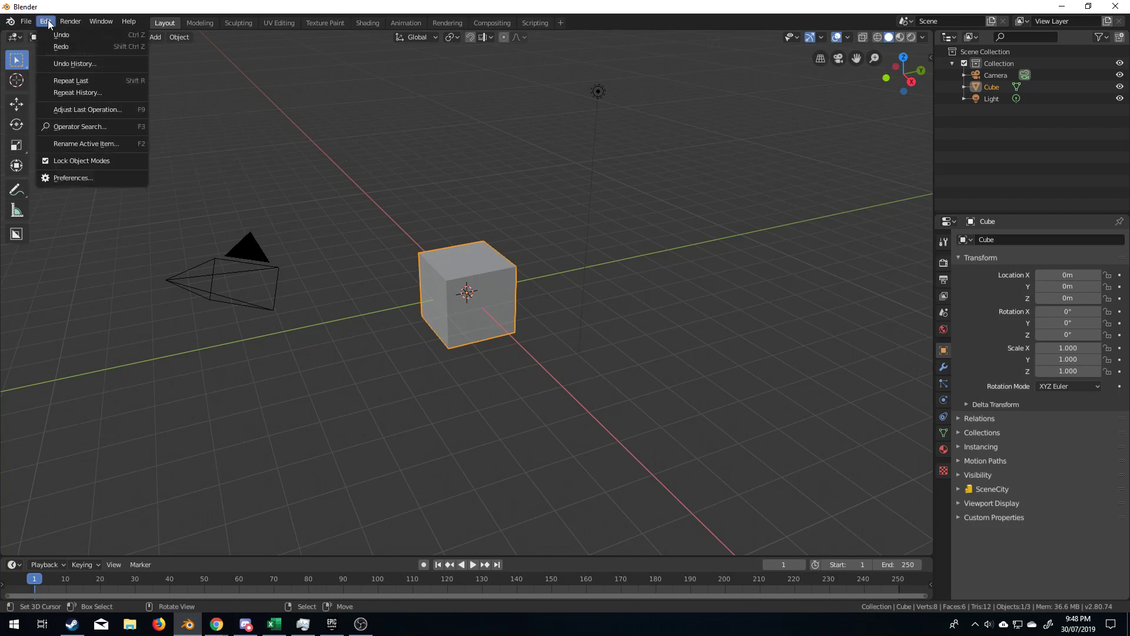
left_click(73, 178)
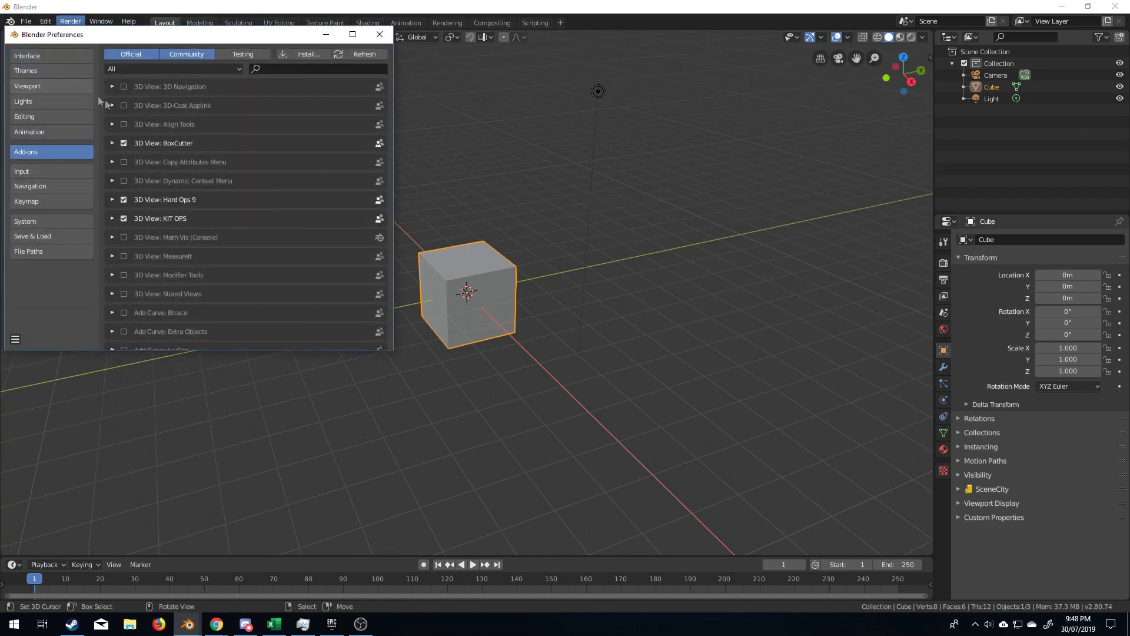
left_click(295, 54)
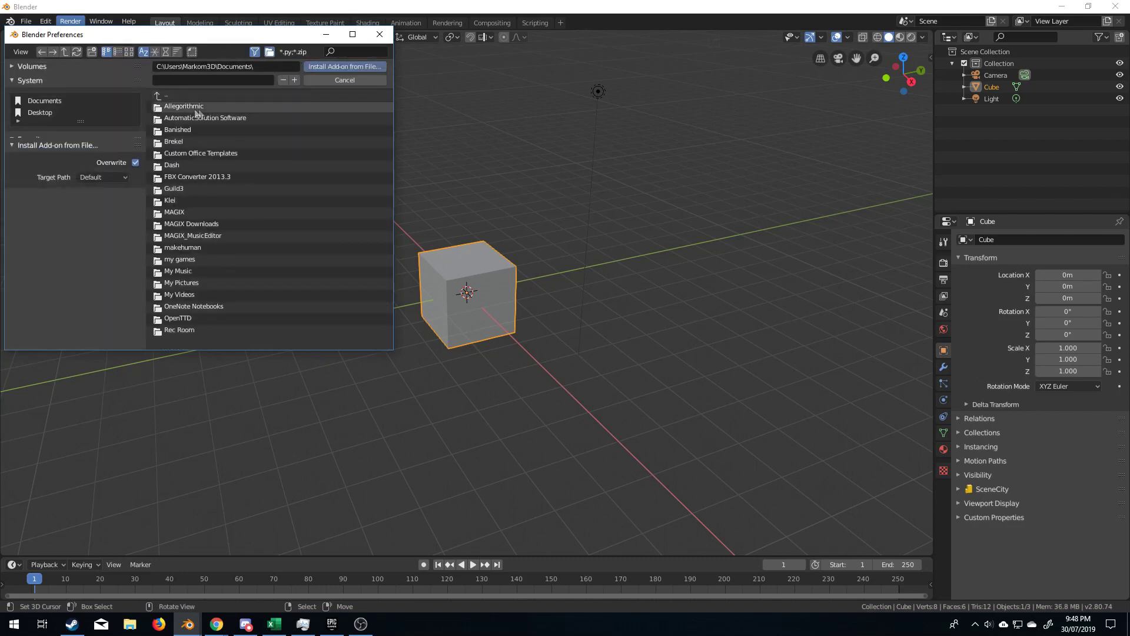
left_click(171, 98)
left_click(188, 216)
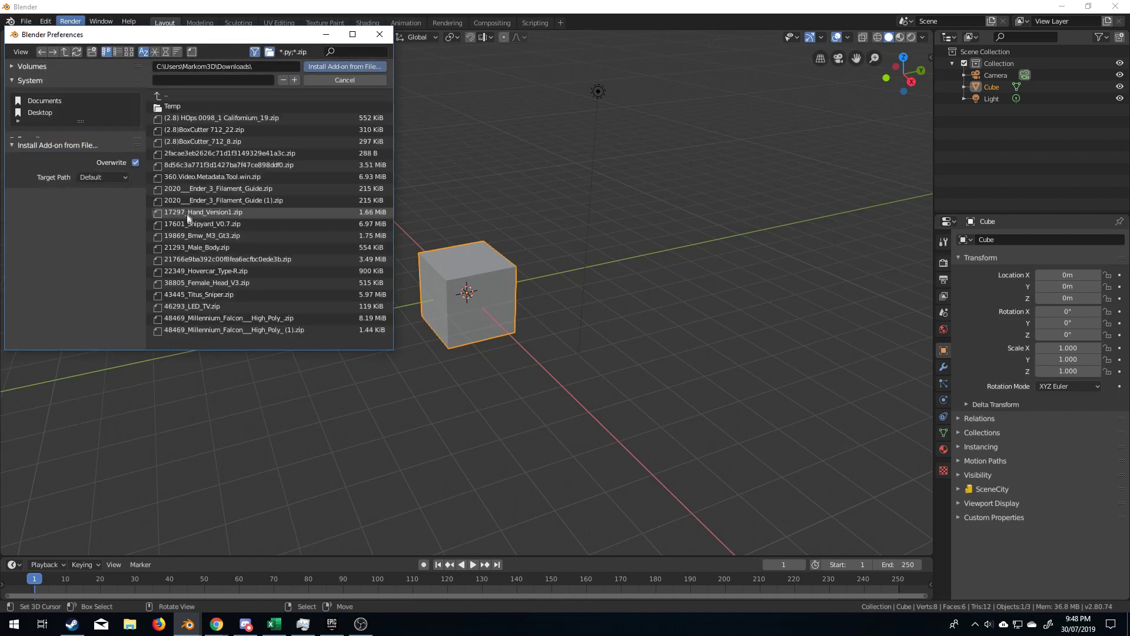
left_click(165, 52)
left_click(215, 119)
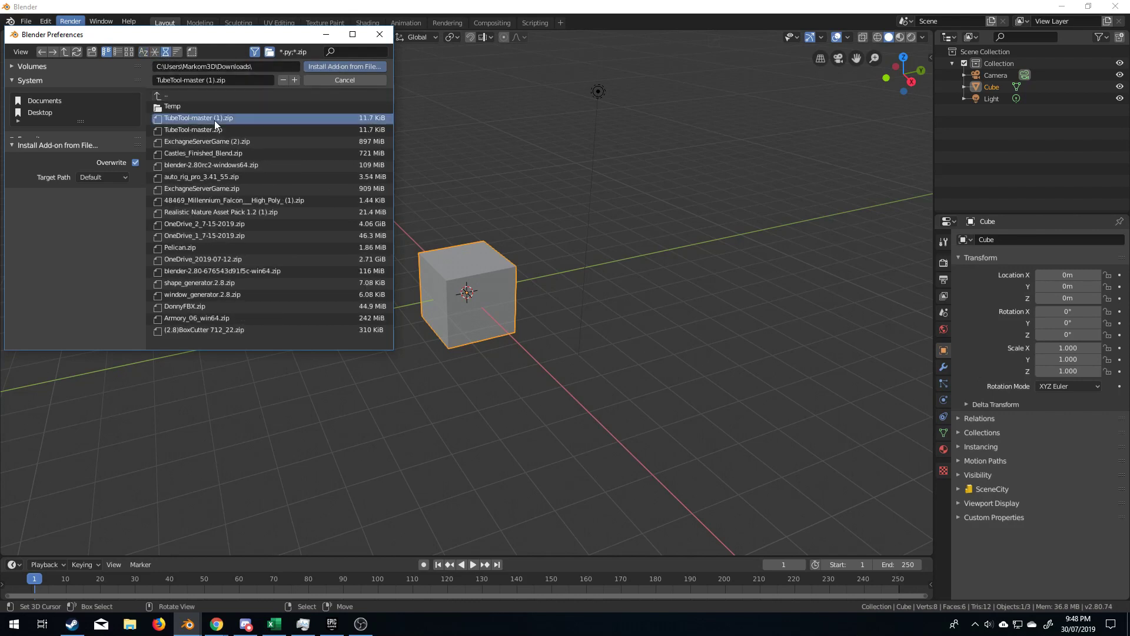
left_click(352, 66)
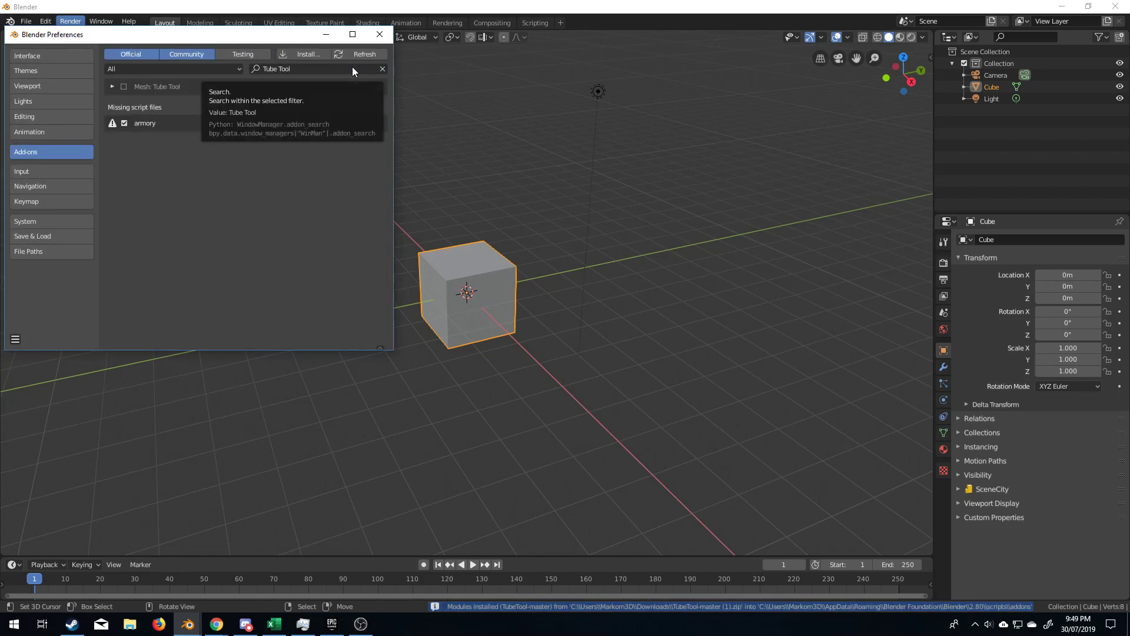
left_click(123, 87)
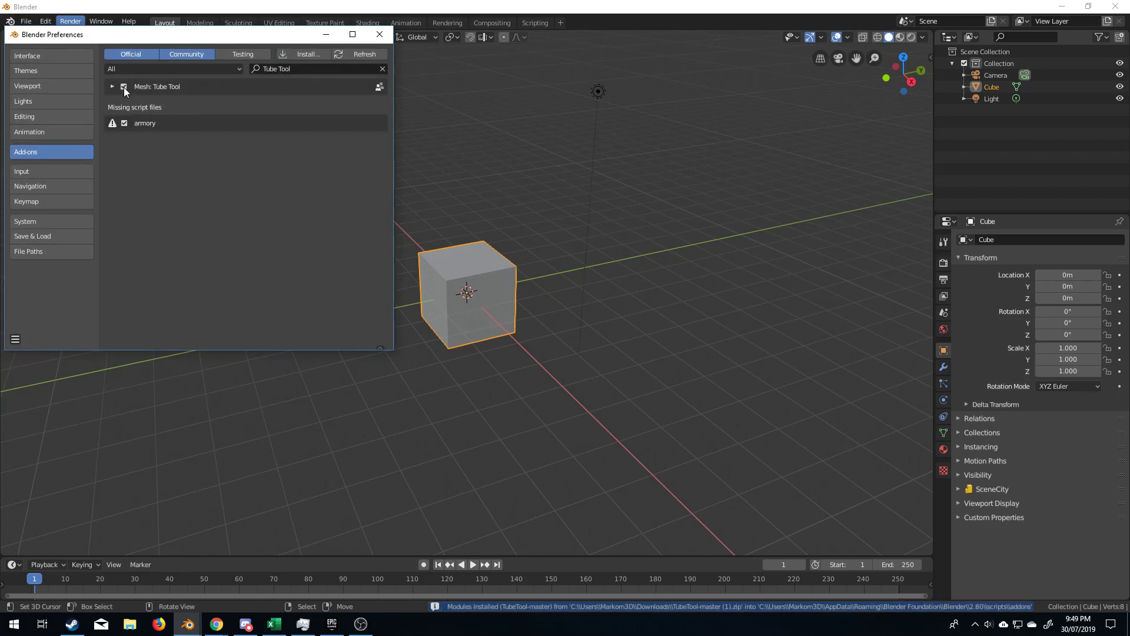
left_click(378, 37)
middle_click_drag(459, 277, 507, 316)
key("Tab")
key("shift+d")
left_click(467, 332)
key("Tab")
Delete the existing cube and add a new cube mesh to the empty scene
key("Delete")
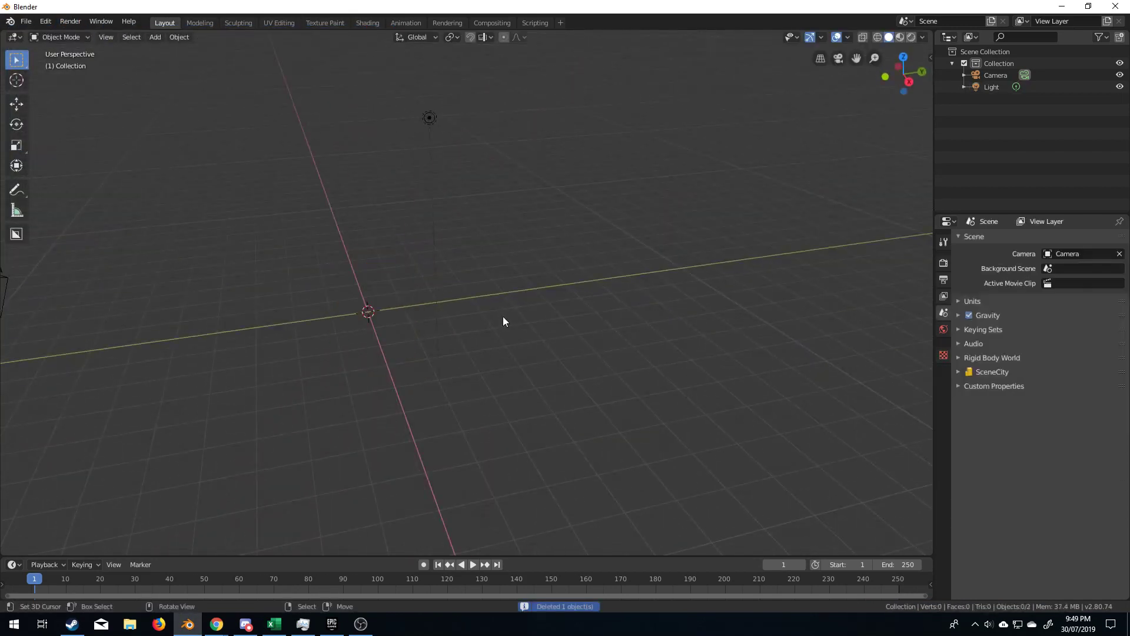
key("shift+a")
mouse_move(406, 314)
left_click(447, 316)
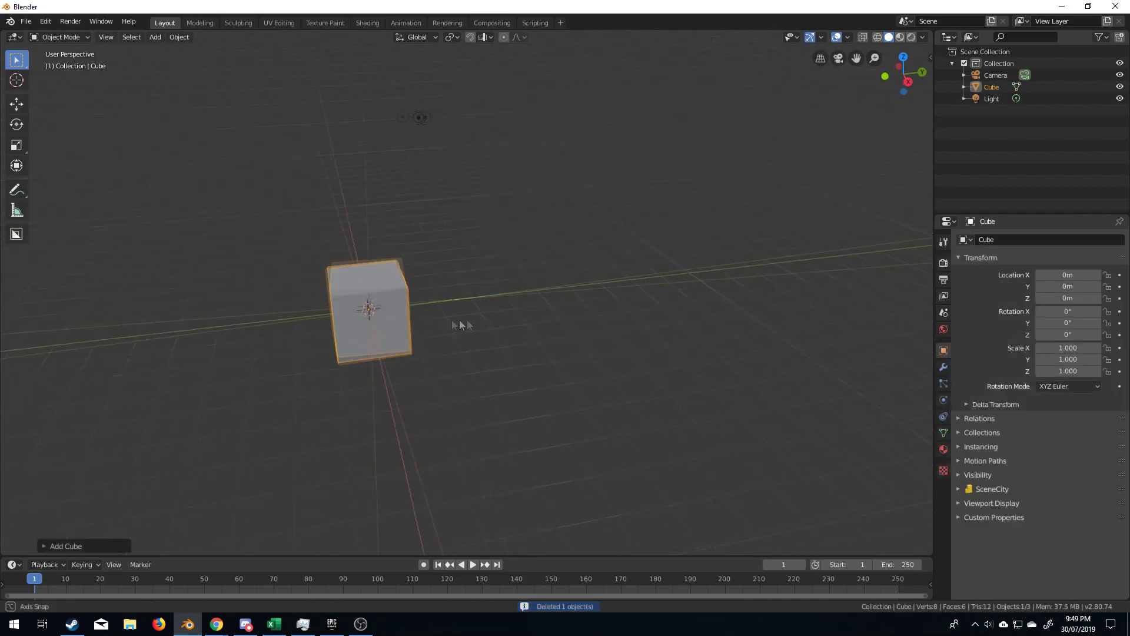
Duplicate the cube's entire mesh within the same object, placing the copy about 7 m away along the Y axis
key("Tab")
middle_click_drag(447, 317, 449, 290)
left_click(417, 301)
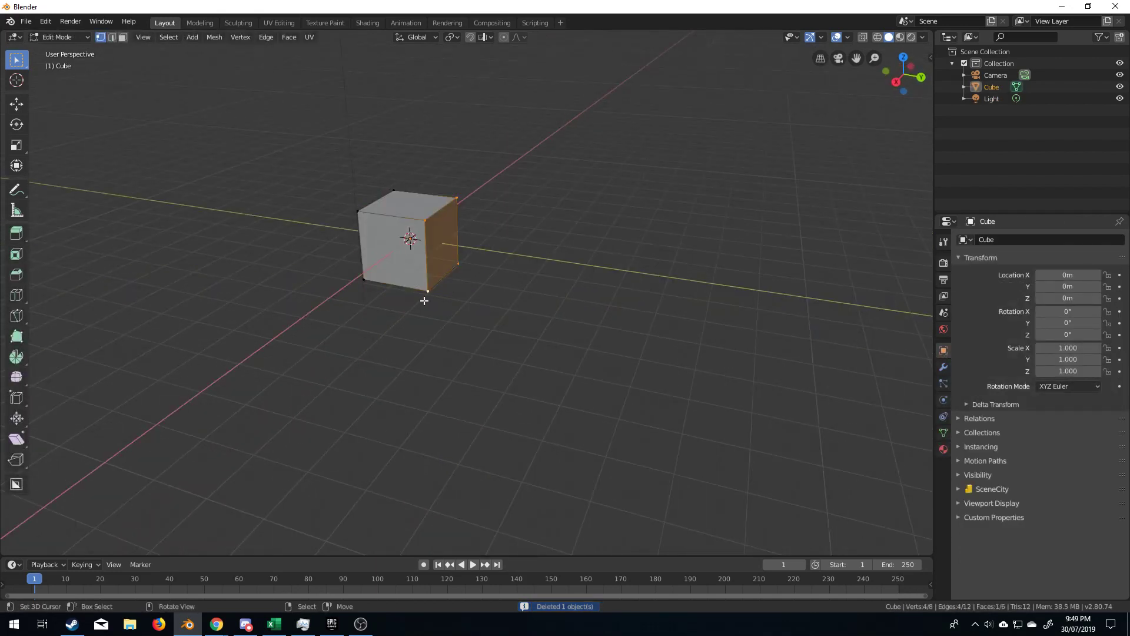
key("a")
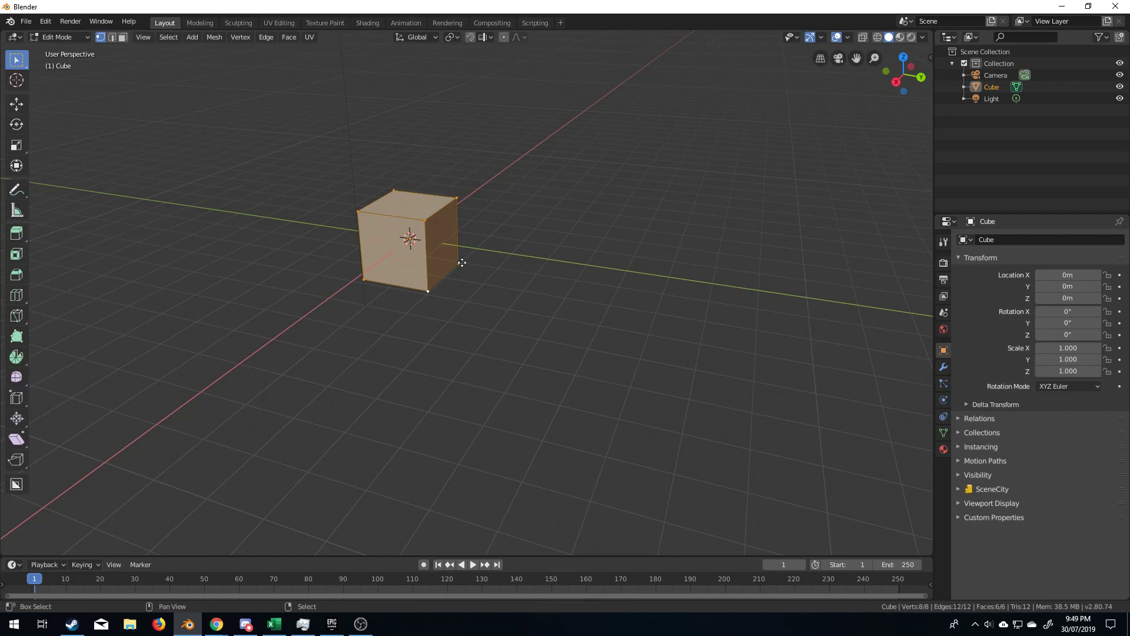
key("shift+d")
key("y")
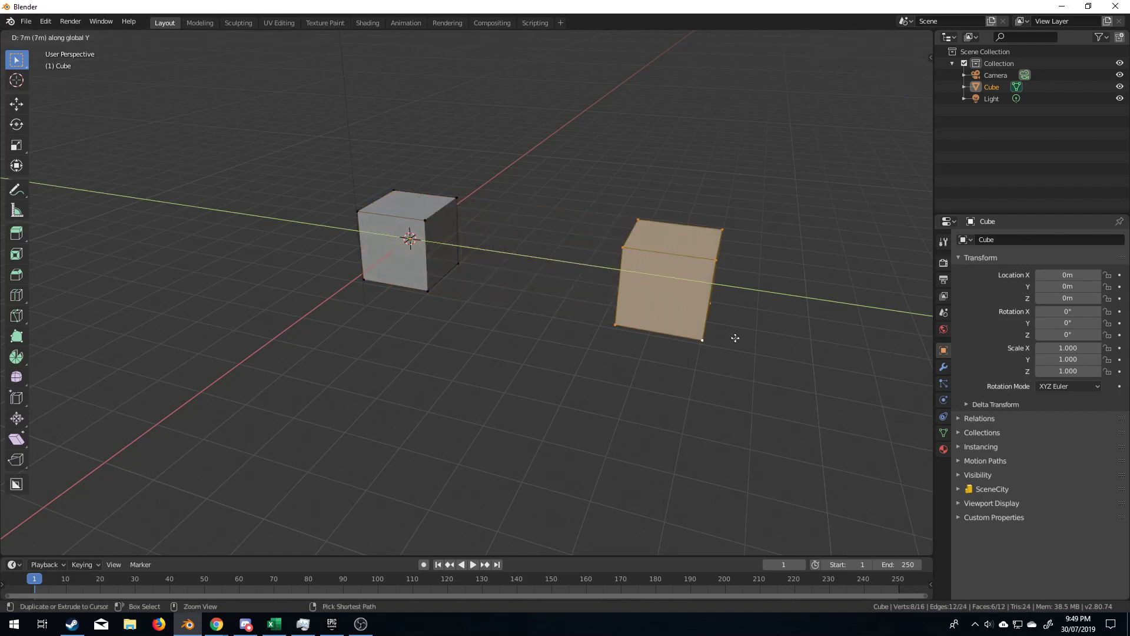
left_click(733, 335)
Select the two sides of the cubes that face each other and inset both faces
middle_click_drag(733, 336, 418, 226)
left_click(451, 200)
left_click(428, 222, "shift")
left_click(429, 292, "shift")
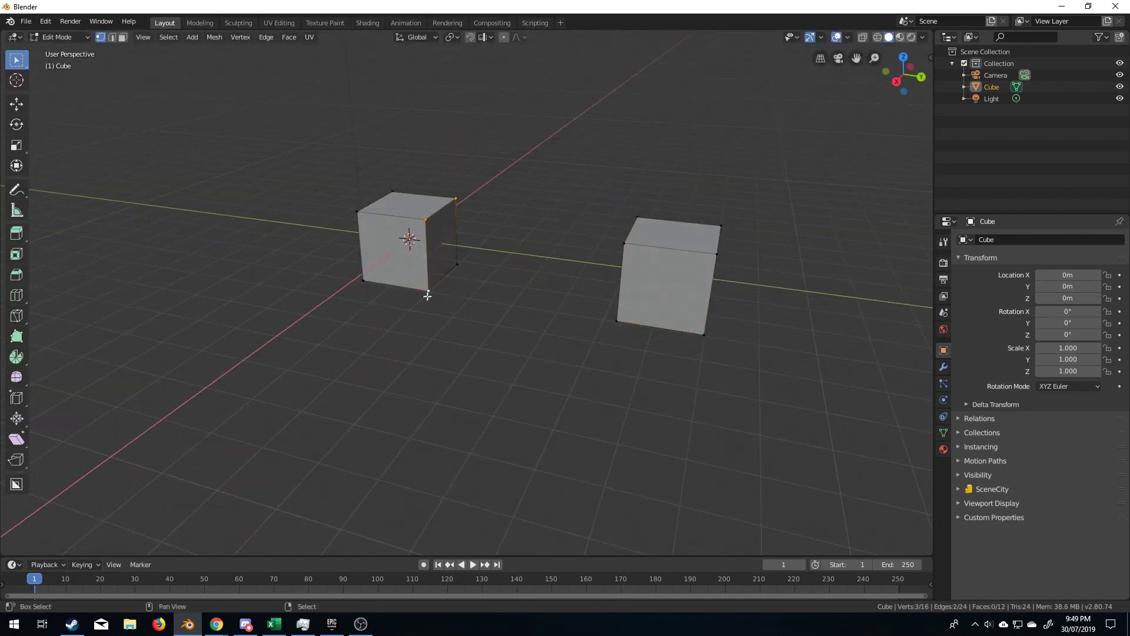
left_click(452, 263, "shift")
middle_click_drag(516, 294, 615, 268)
right_click(622, 200, "shift")
right_click(636, 222, "shift")
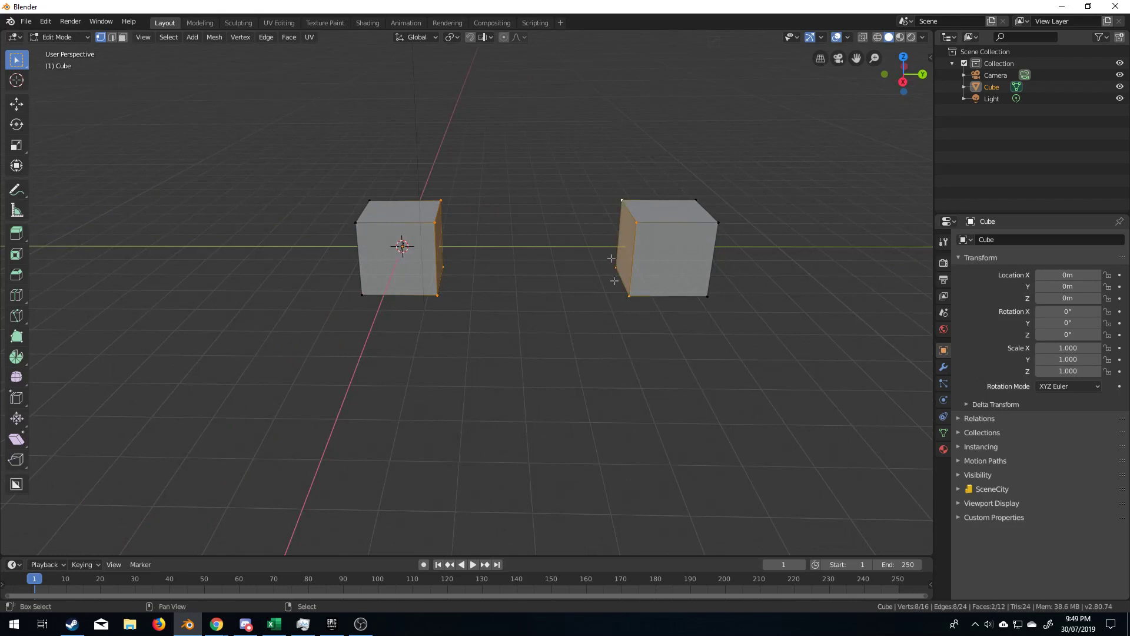
key("i")
left_click(706, 395)
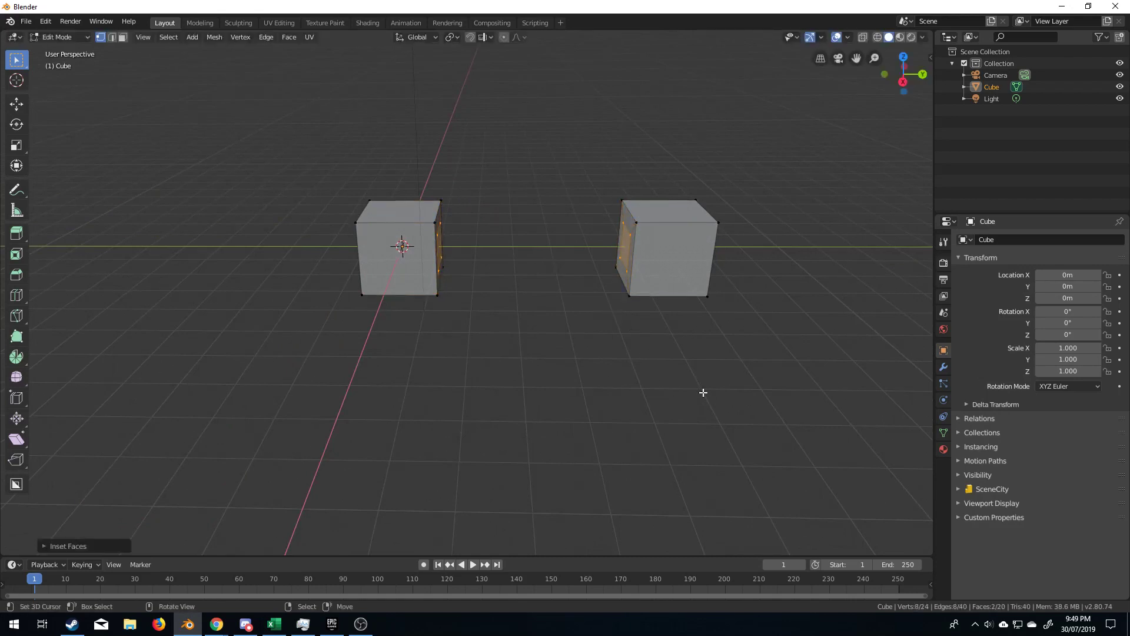
Add a simple tube between the two inset faces and select it in Object Mode
middle_click_drag(701, 390, 618, 373)
middle_click_drag(512, 290, 543, 299)
key("F3")
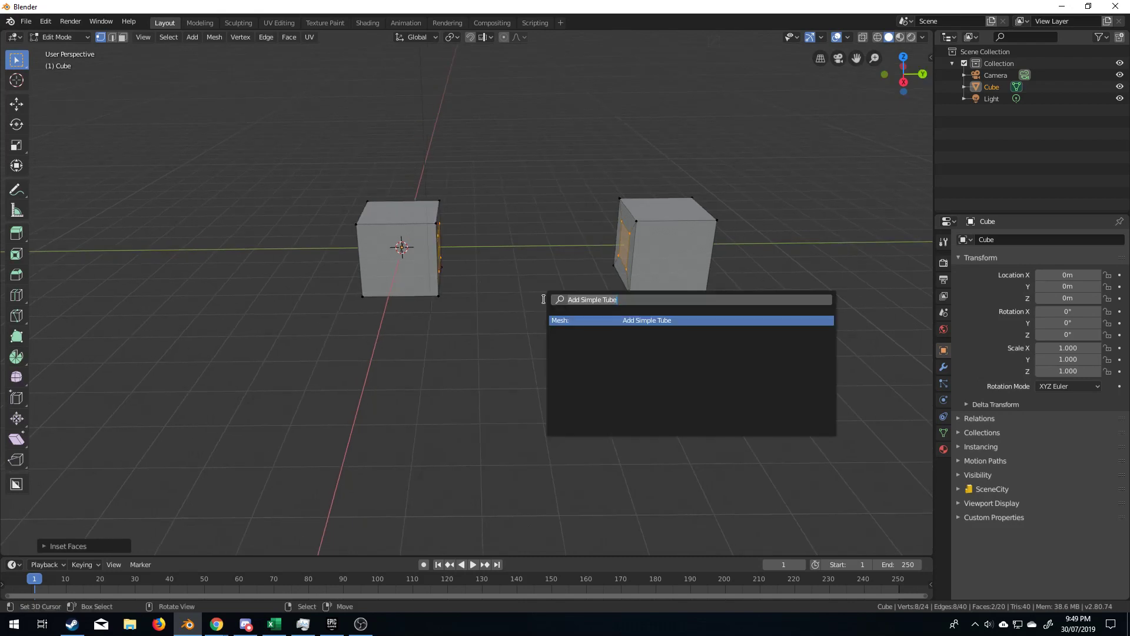
left_click(622, 320)
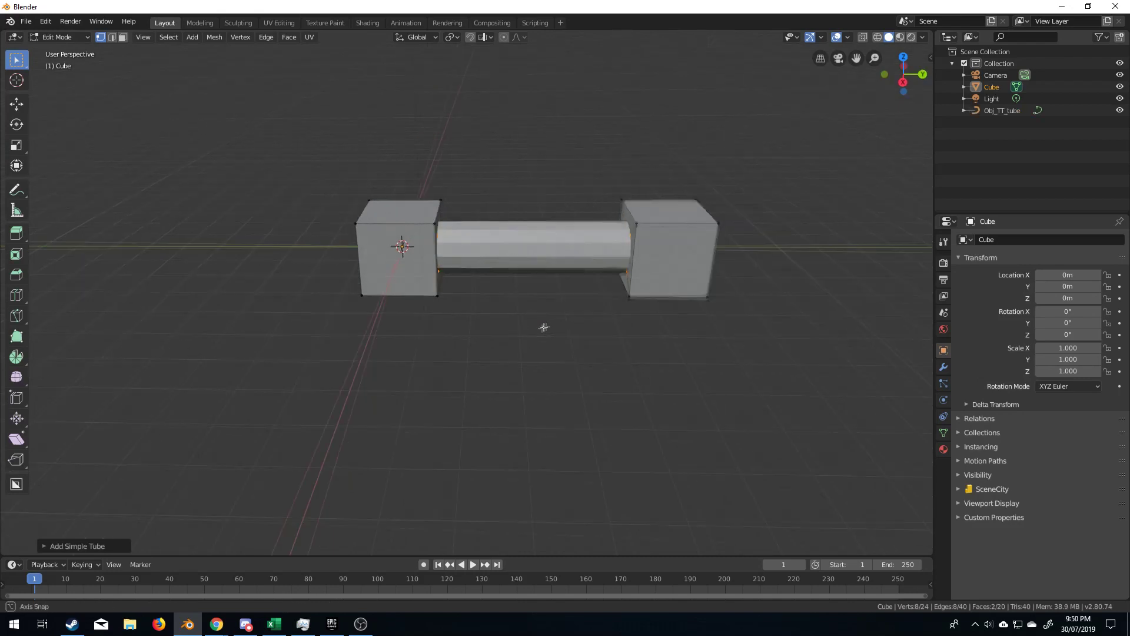
mouse_move(543, 327)
middle_mouse_down()
mouse_move(521, 335)
mouse_move(545, 330)
middle_mouse_up()
key("Tab")
left_click(542, 257)
middle_click_drag(543, 257, 506, 244)
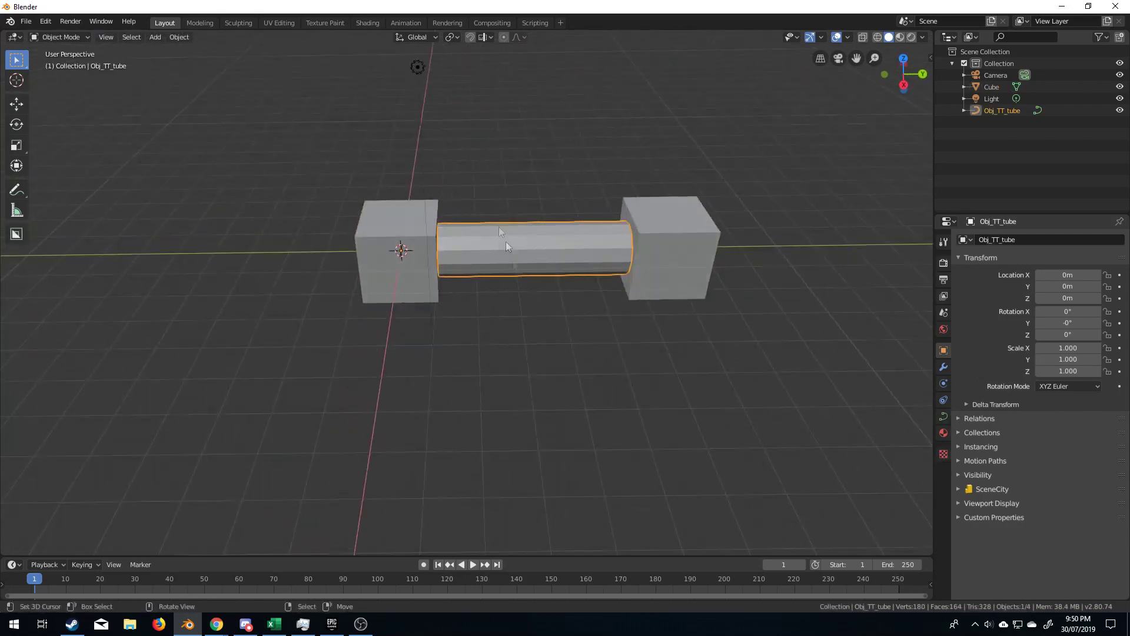
Delete the straight tube between the two cubes
left_click(612, 300)
left_click(551, 263)
key("Delete")
Select all linked geometry of the duplicate cube in Edit Mode and raise it well above the other cube along Z
left_click(664, 275)
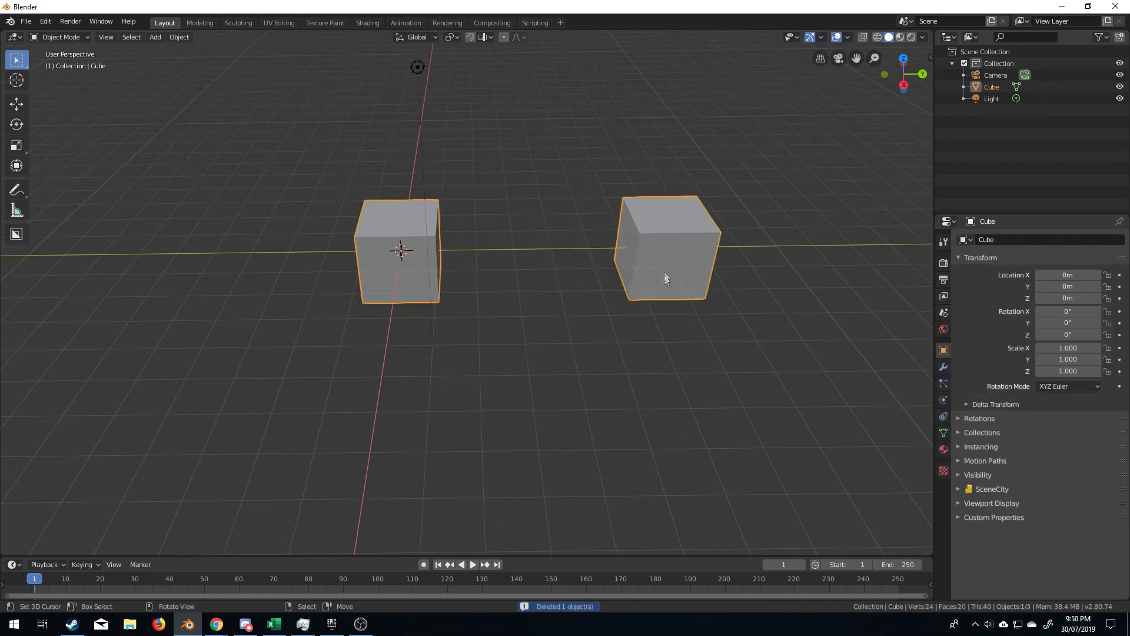
key("Tab")
middle_click_drag(664, 277, 612, 297)
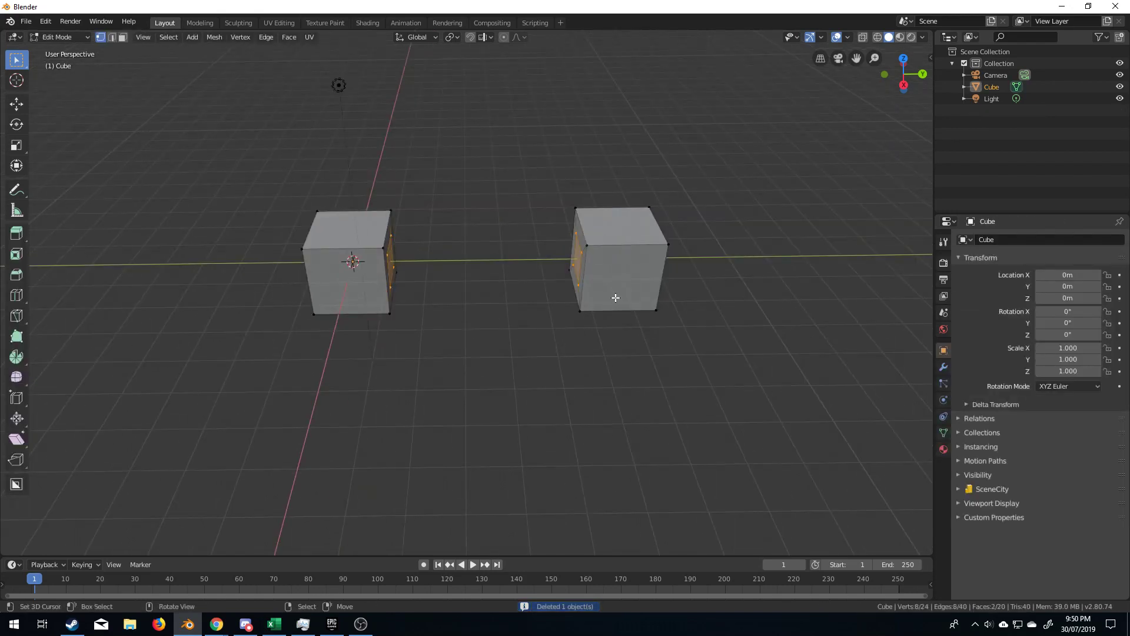
right_click(596, 263)
key("ctrl+l")
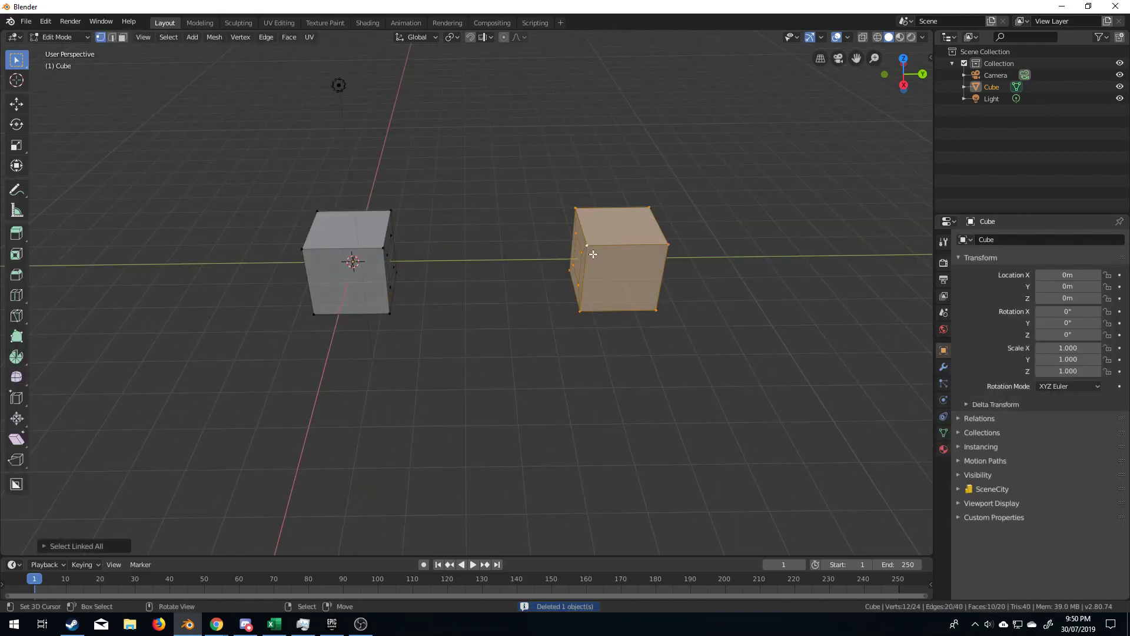
key("g")
key("z")
left_click(626, 84)
In face selection mode, pick the inset face on each cube and add a simple tube between them
middle_click_drag(649, 94, 558, 78)
left_click(124, 37)
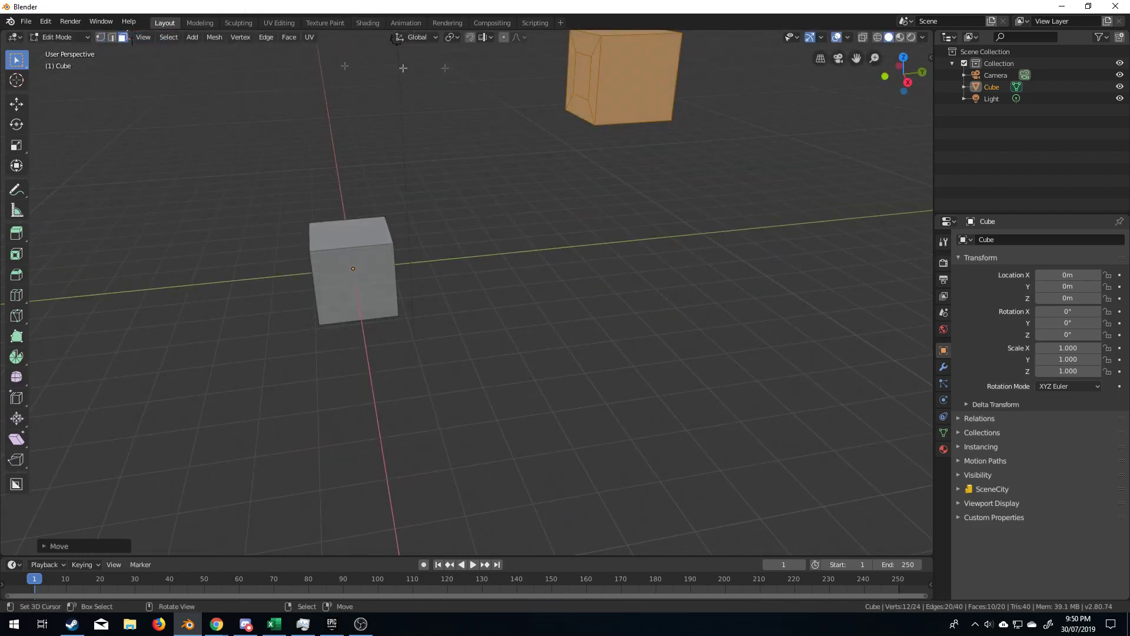
right_click(580, 73)
middle_click_drag(575, 135, 527, 144)
right_click(397, 244, "shift")
middle_click_drag(450, 250, 488, 256)
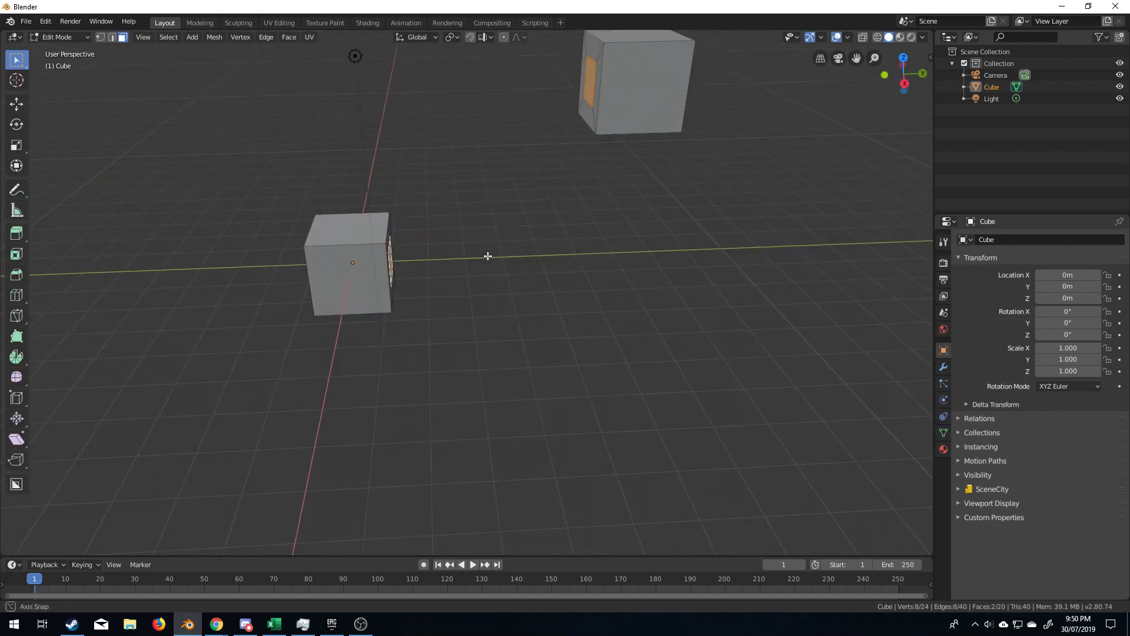
key("F3")
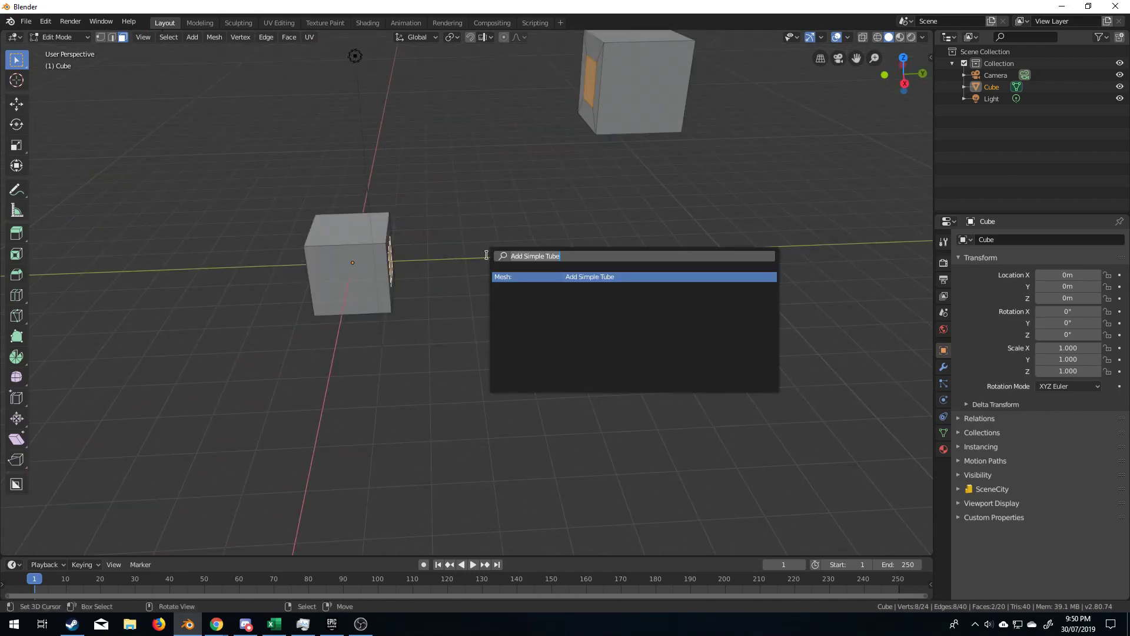
left_click(569, 277)
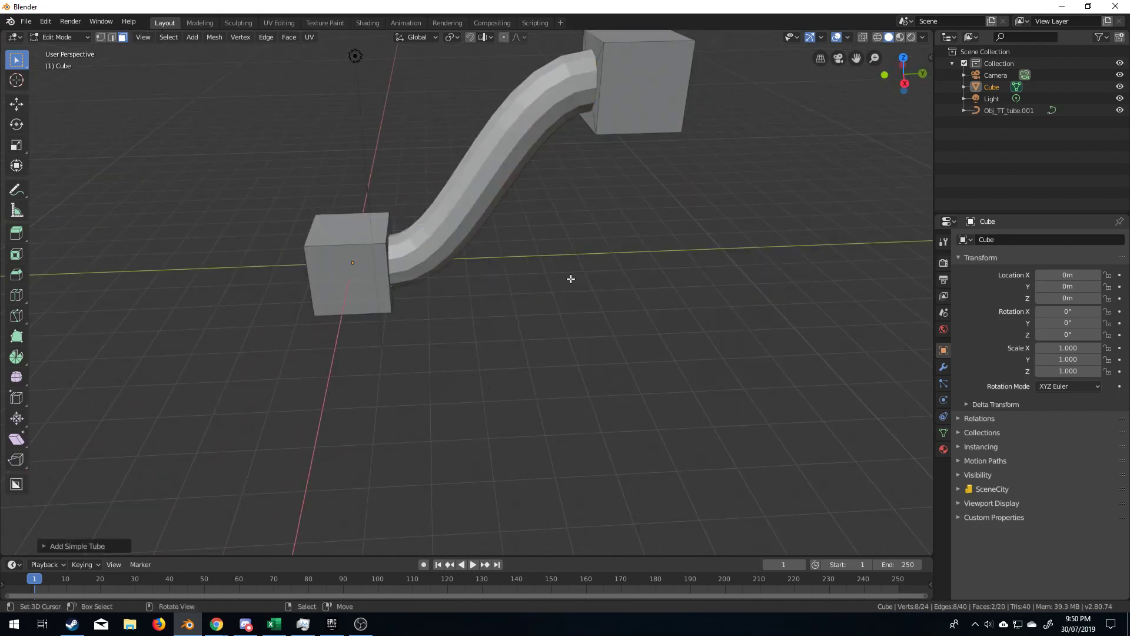
Set the new tube's handle 1 to 4.16 and handle 2 to 3.59
left_click(46, 546)
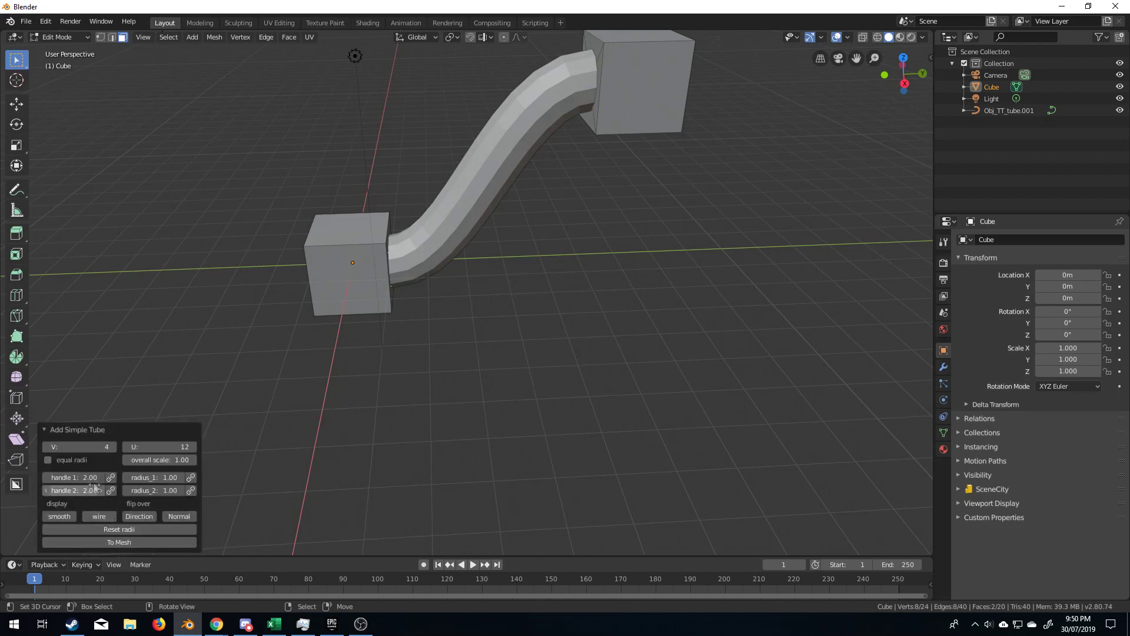
left_click_drag(74, 477, 118, 492)
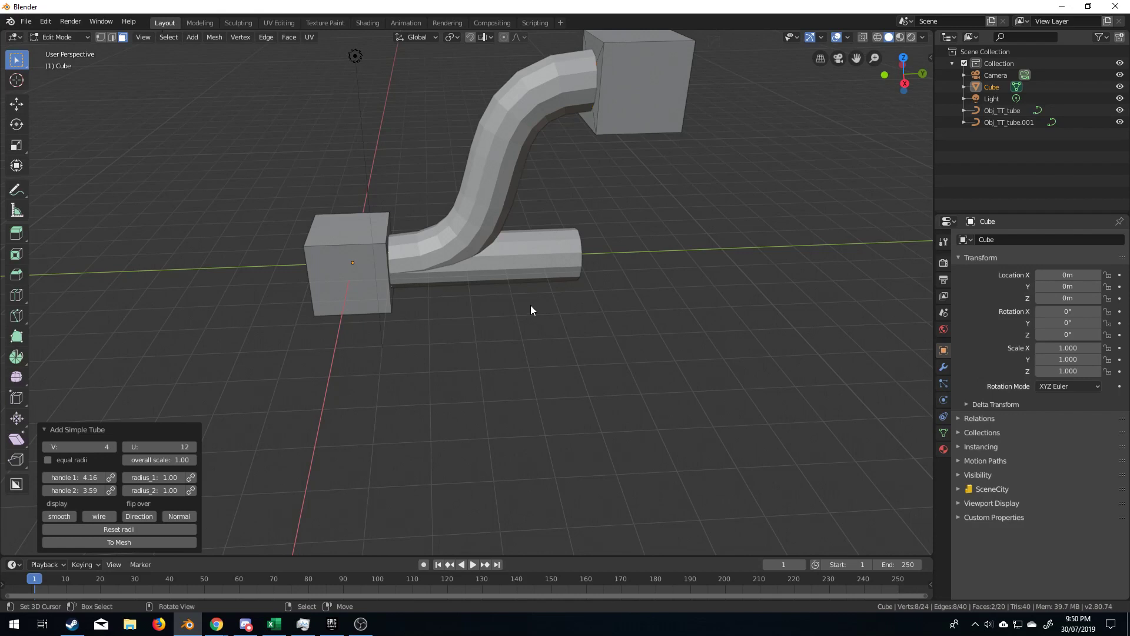
Leave Edit Mode and delete the extra straight tube beneath the curved one
key("alt+a")
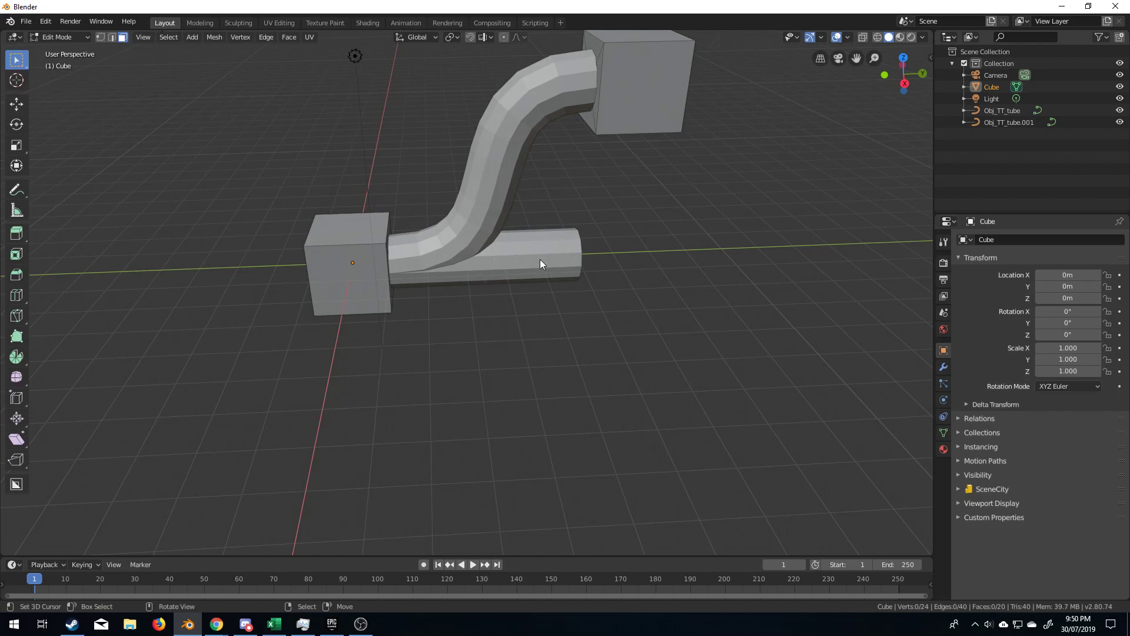
key("Tab")
left_click(539, 259)
key("Delete")
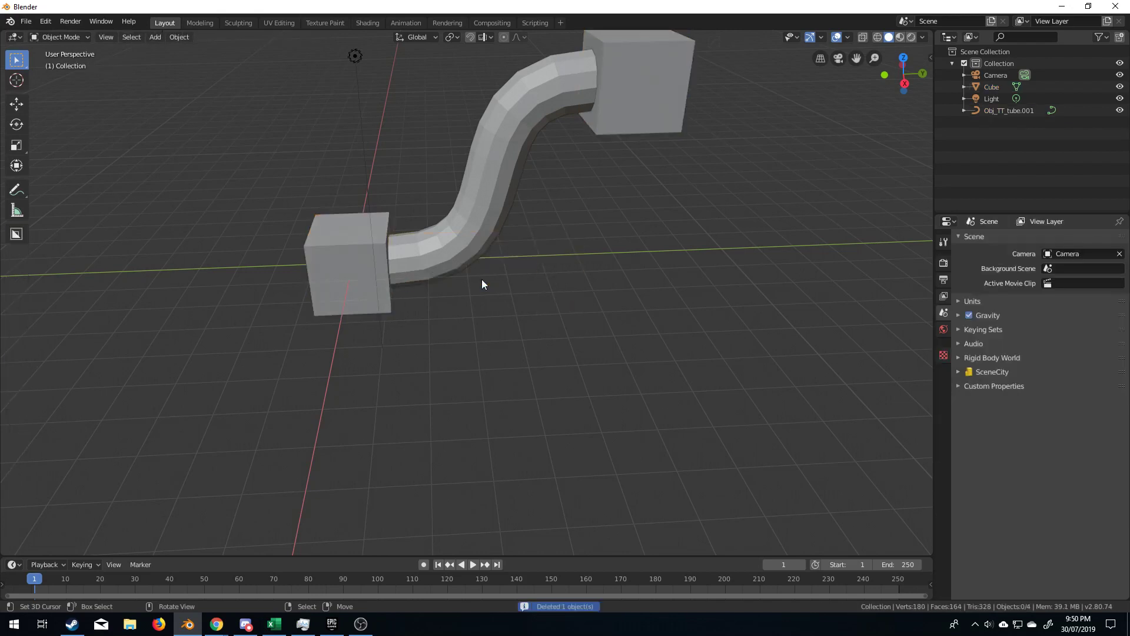
Select the curved tube and enter Edit Mode on its curve control points
middle_click_drag(482, 280, 496, 337)
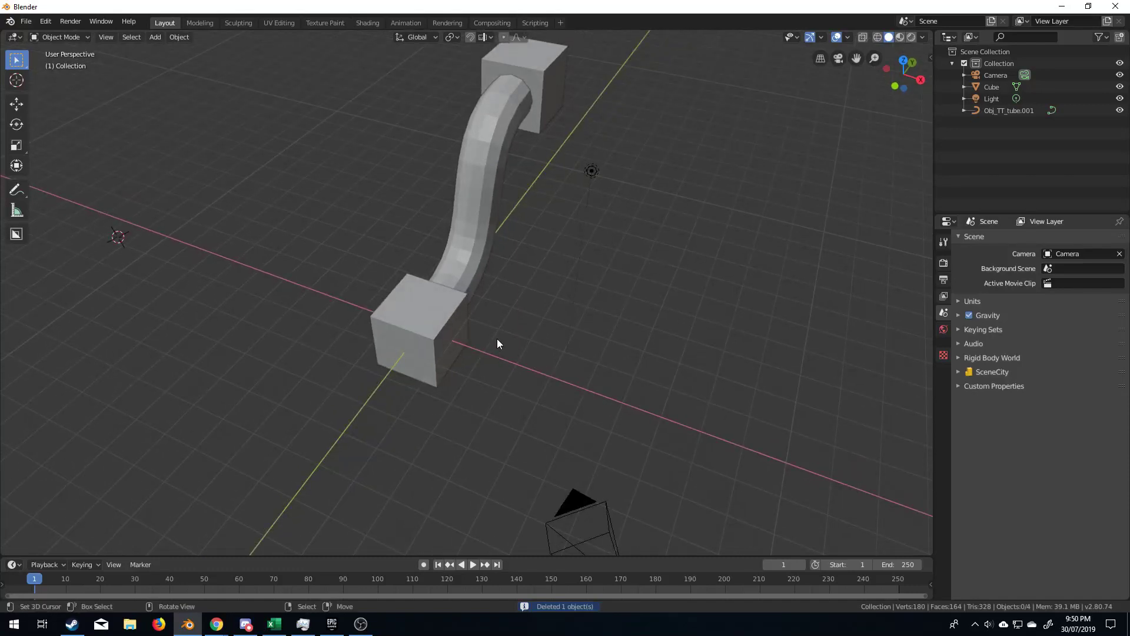
middle_click_drag(497, 339, 449, 345)
right_click(476, 345)
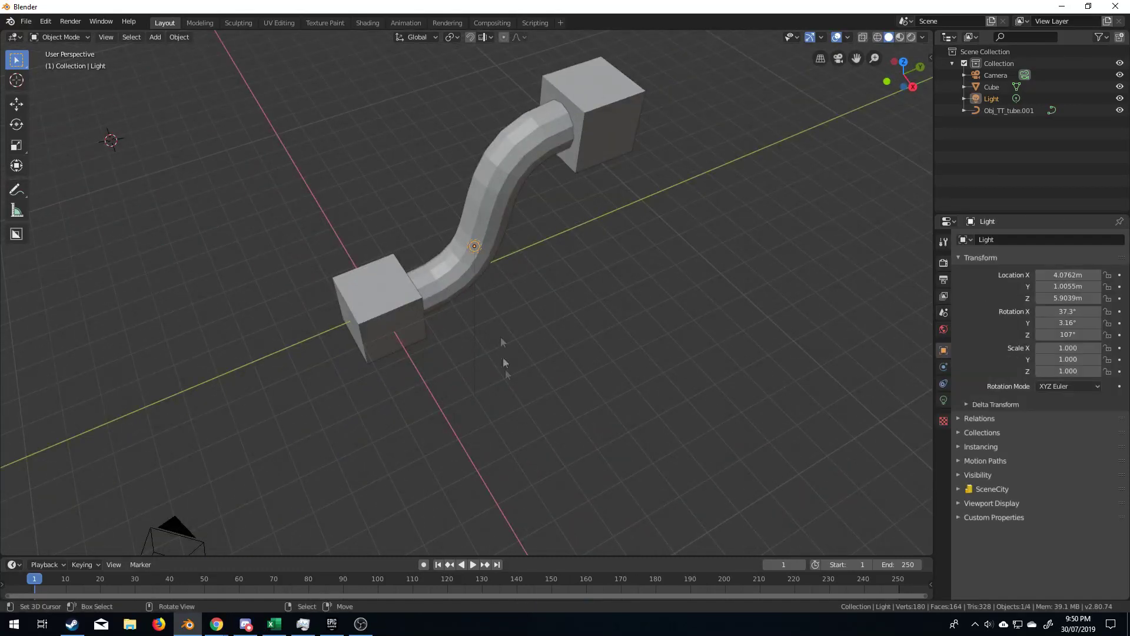
right_click(492, 195)
middle_click_drag(492, 199, 552, 328)
key("Tab")
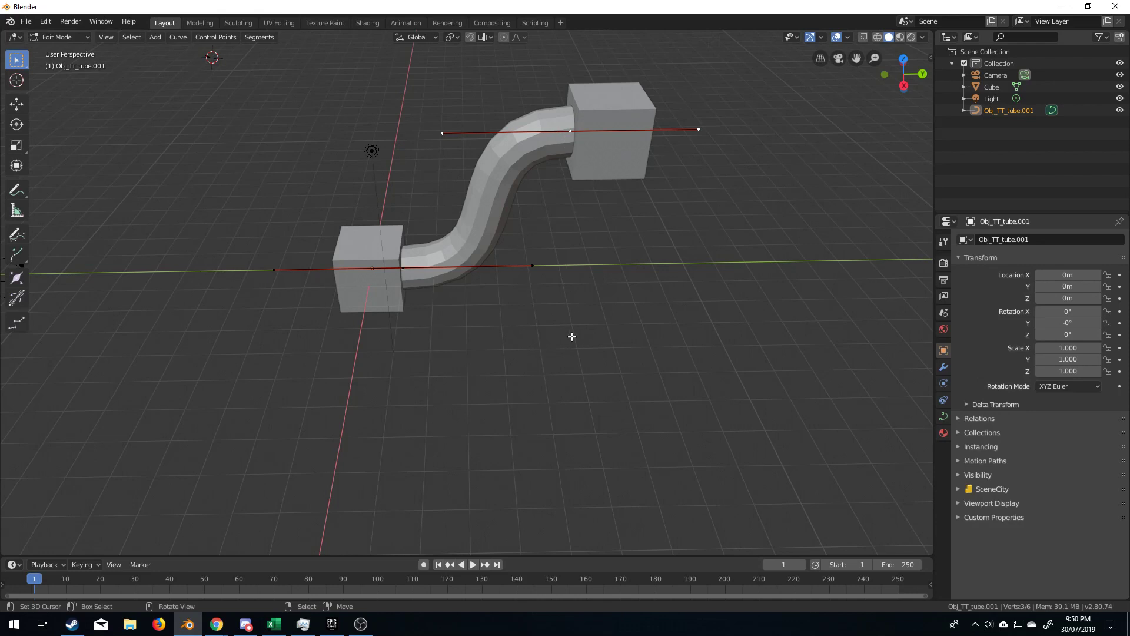
In Edit Mode with face selection, select all five side faces of the long bar that face the tall block
middle_click_drag(571, 336, 563, 373)
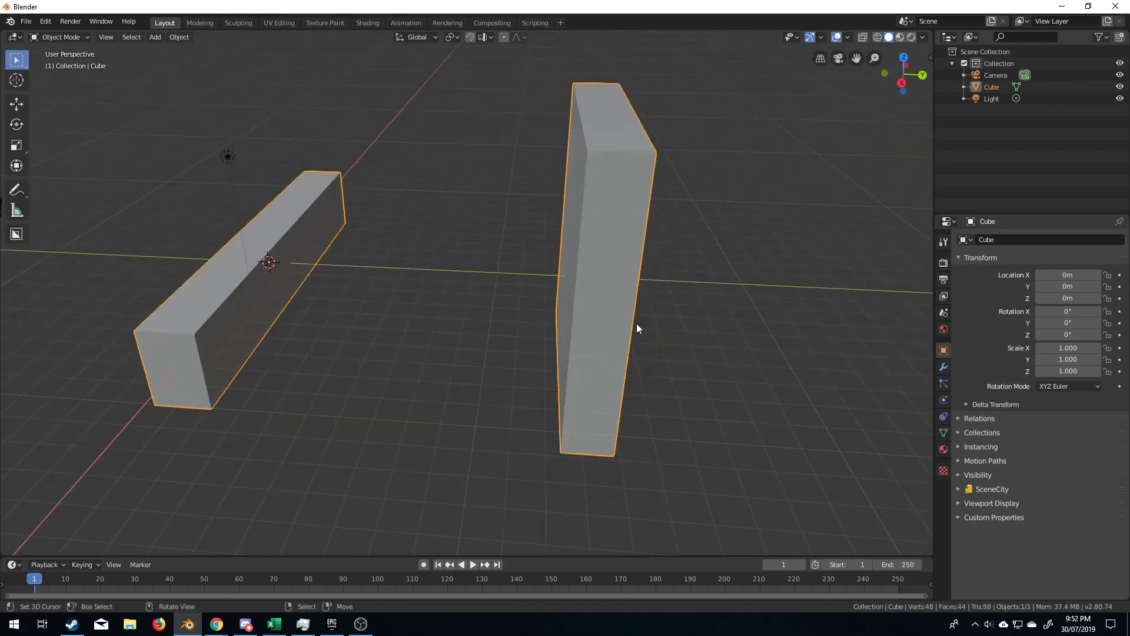
middle_click_drag(637, 328, 520, 336)
key("Tab")
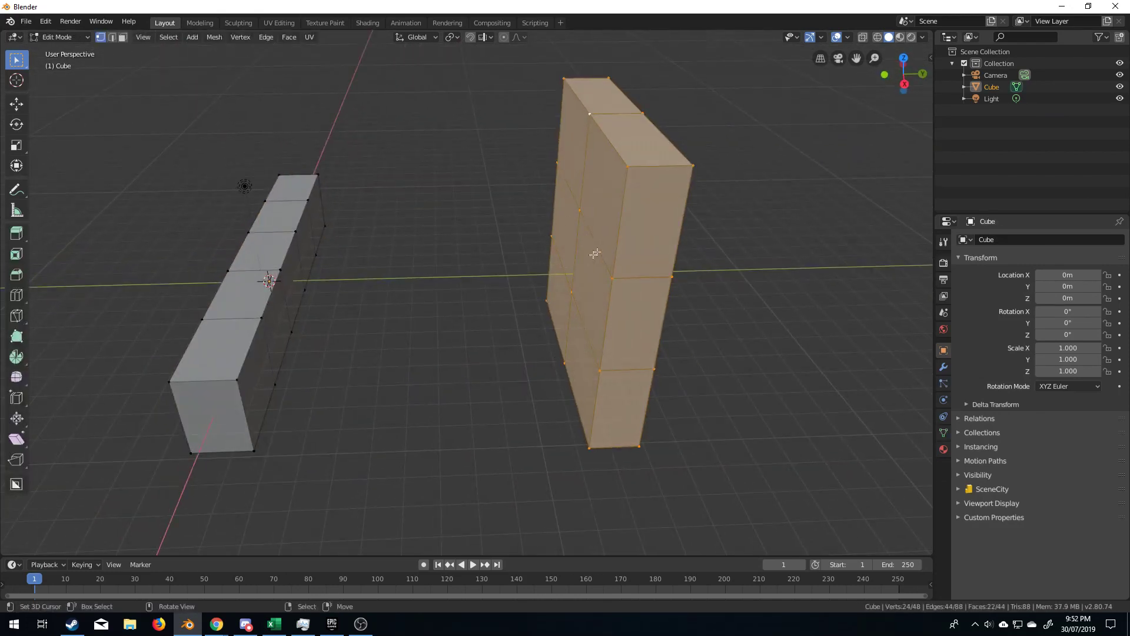
middle_click_drag(595, 253, 542, 252)
middle_click_drag(602, 285, 339, 237)
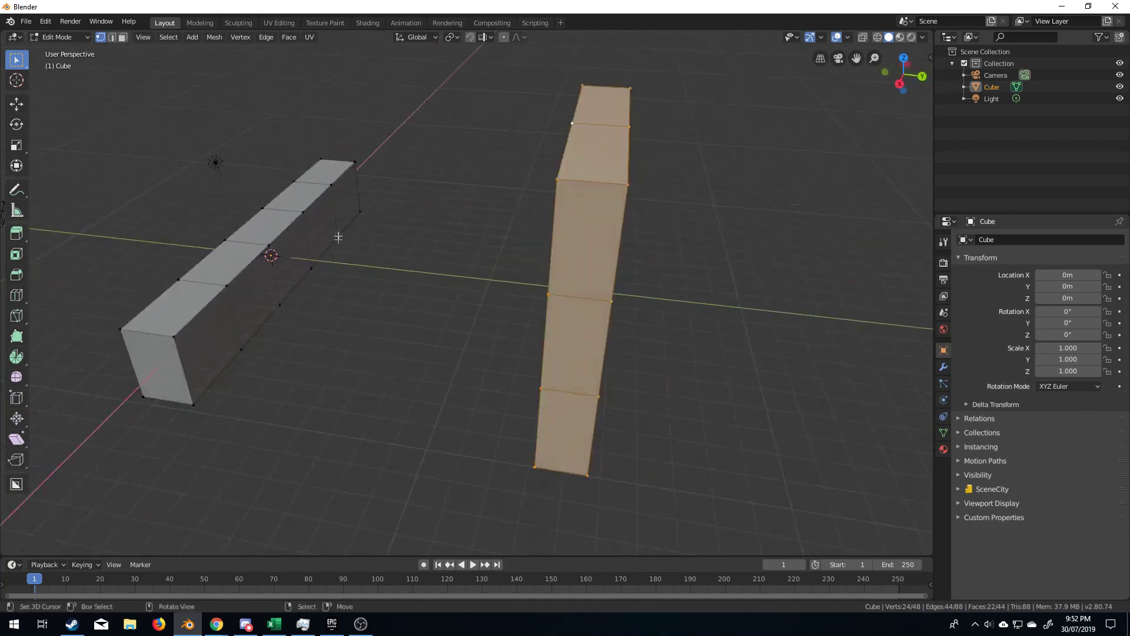
left_click(122, 37)
right_click(213, 323)
right_click(250, 298, "shift")
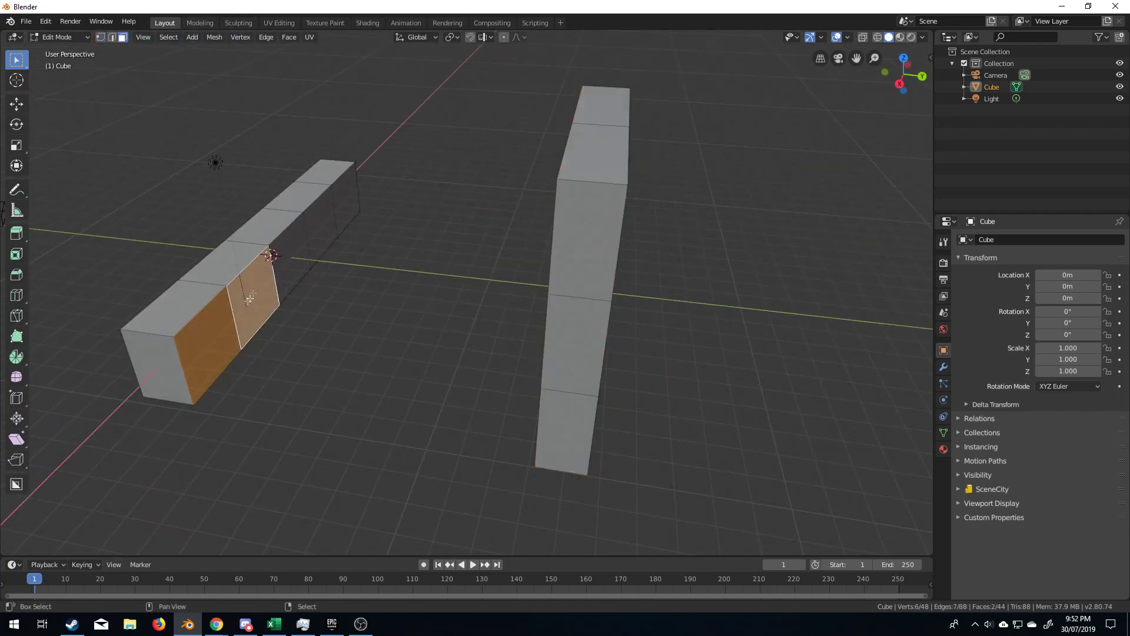
right_click(285, 258, "shift")
right_click(314, 223, "shift")
right_click(344, 203, "shift")
Add the tall block's six faces that face the bar to the selection
middle_click_drag(359, 212, 506, 252)
right_click(513, 250, "shift")
right_click(580, 264, "shift")
right_click(592, 206, "shift")
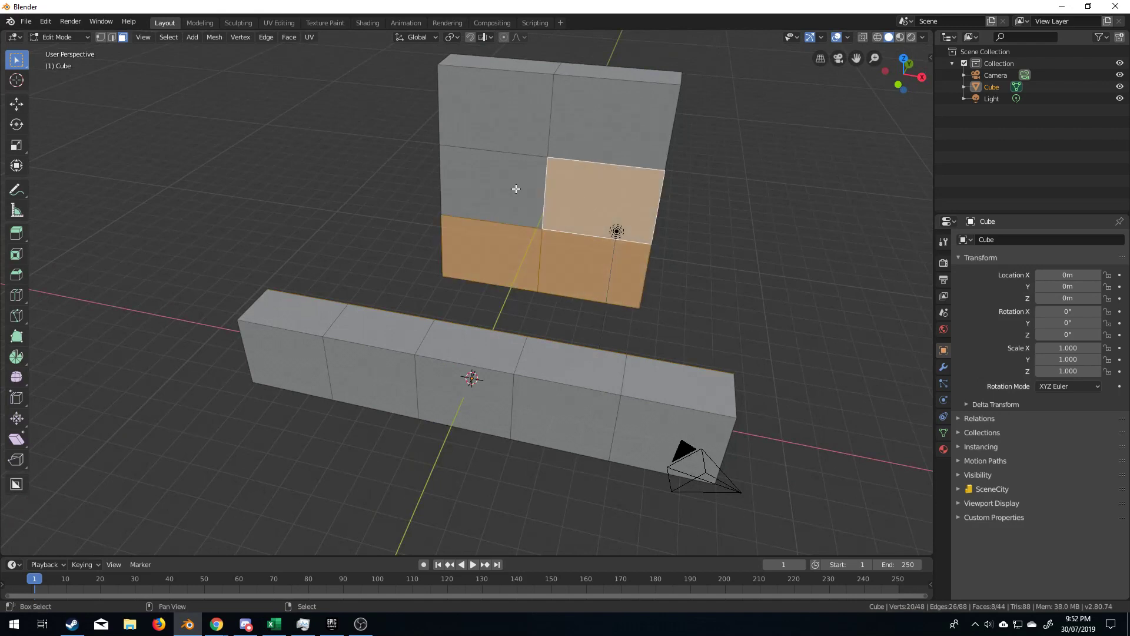
right_click(512, 186, "shift")
right_click(503, 112, "shift")
right_click(617, 132, "shift")
middle_click_drag(629, 138, 556, 392)
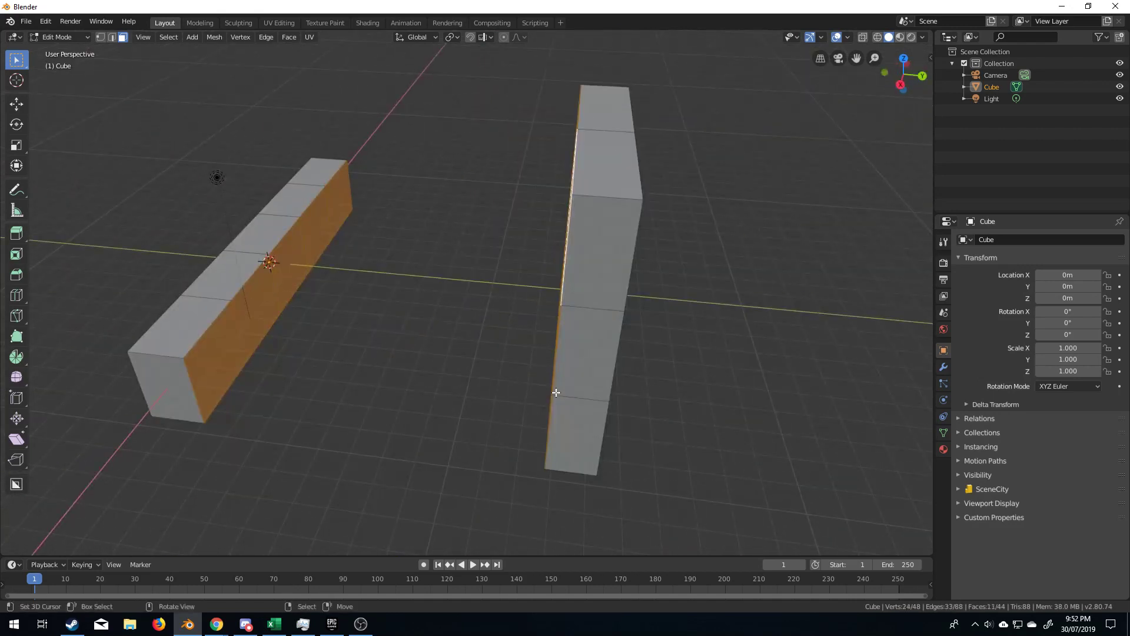
Inset the selected faces individually with a thickness of about 0.44
key("i")
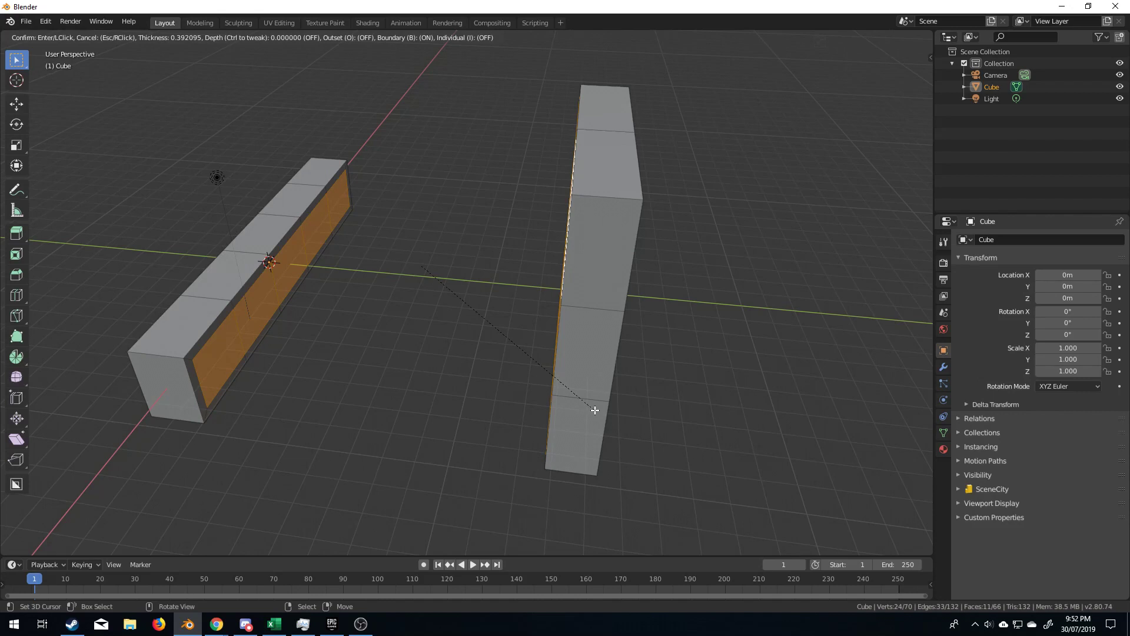
key("i")
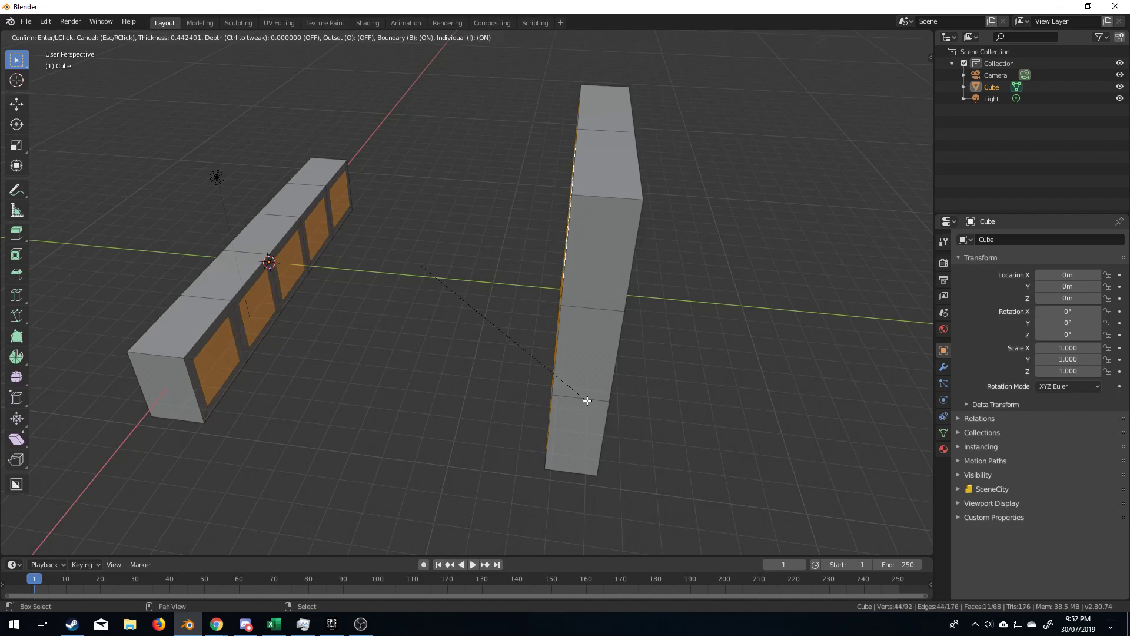
left_click(585, 398)
Select the inset face at the bar's near end and the lowest inset face in the block's far column
middle_click_drag(512, 386, 386, 326)
left_click(222, 343)
middle_click_drag(336, 374, 406, 386)
right_click(533, 276, "shift")
middle_click_drag(543, 354, 525, 372)
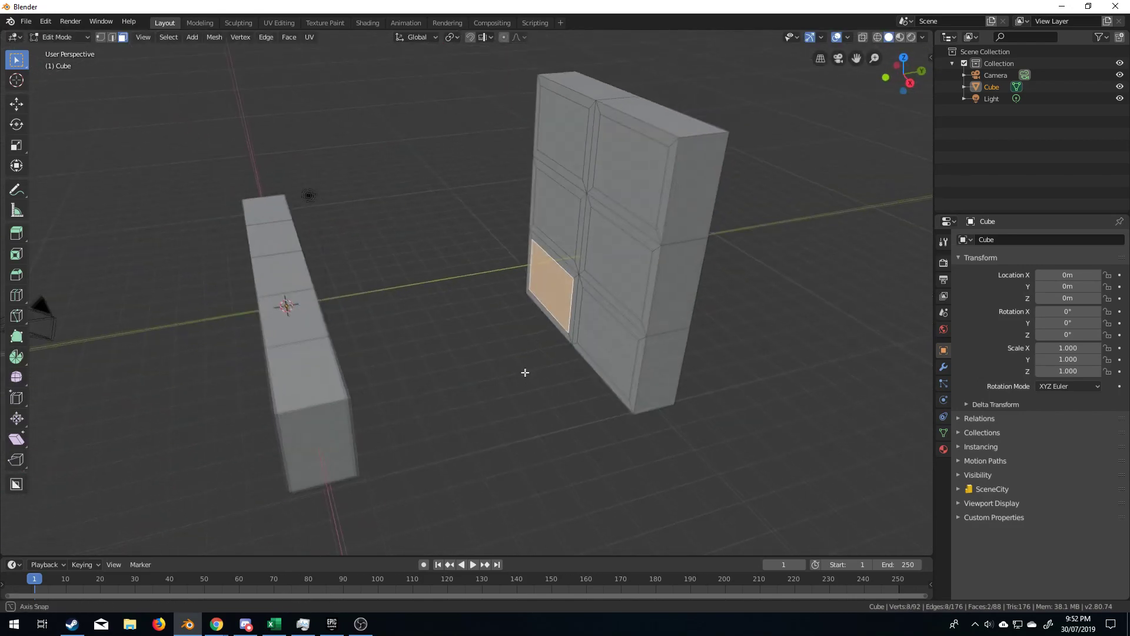
key("F3")
left_click(638, 395)
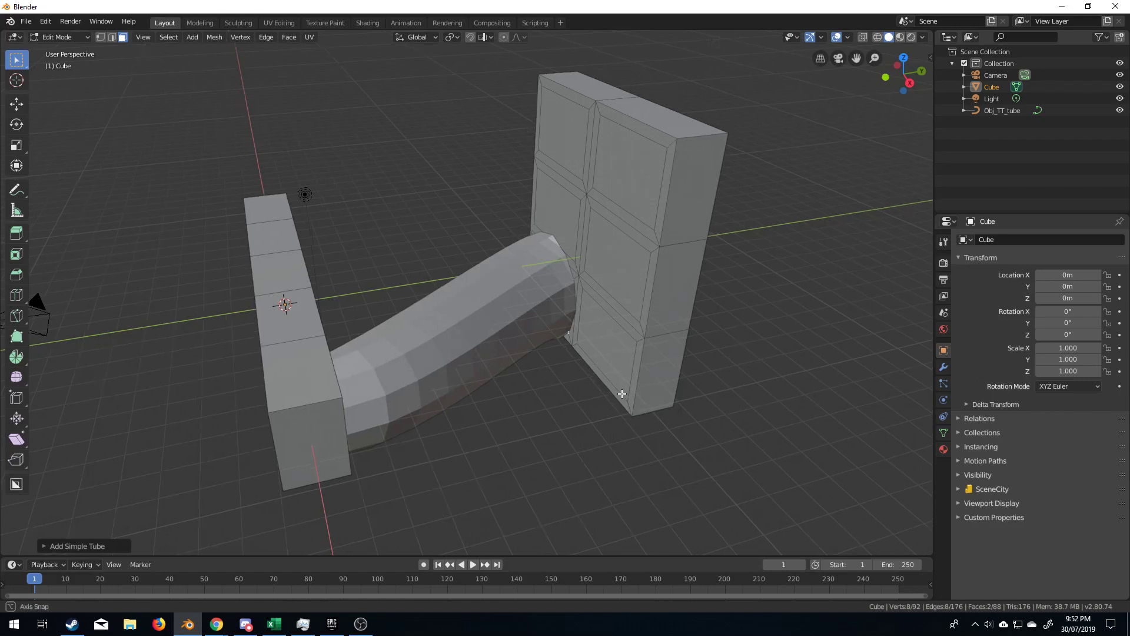
middle_click_drag(616, 391, 413, 355)
key("Tab")
left_click(397, 351)
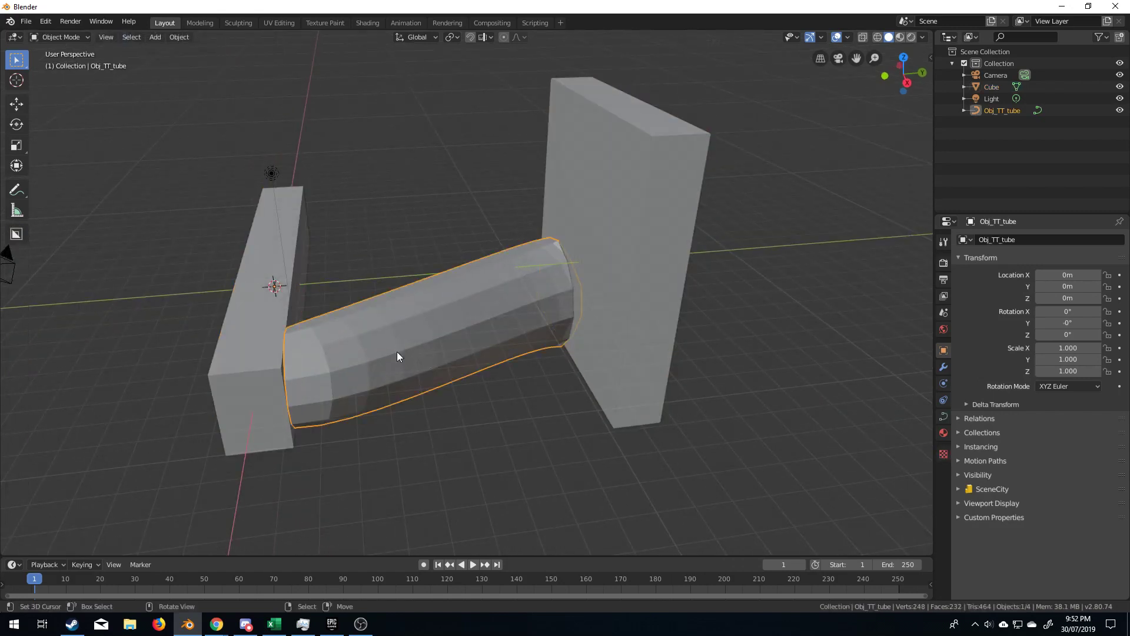
key("Tab")
key("Tab")
key("Delete")
middle_click_drag(446, 348, 305, 337)
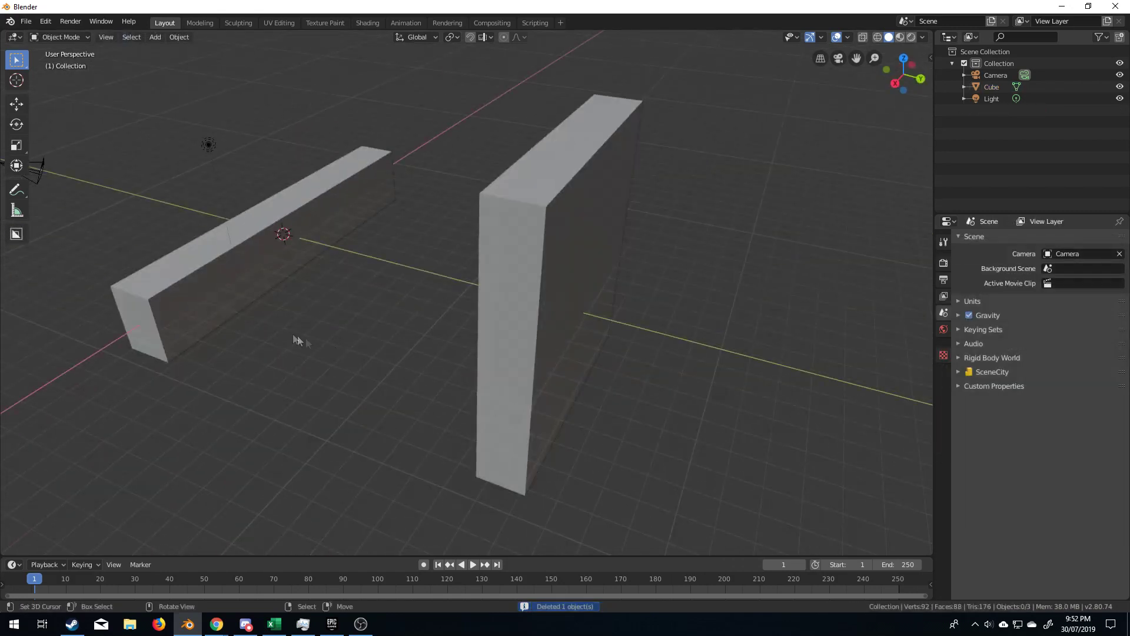
Return to editing the block mesh and add a simple tube between its two selected inset faces
left_click(190, 300)
key("Tab")
middle_click_drag(187, 317, 274, 334)
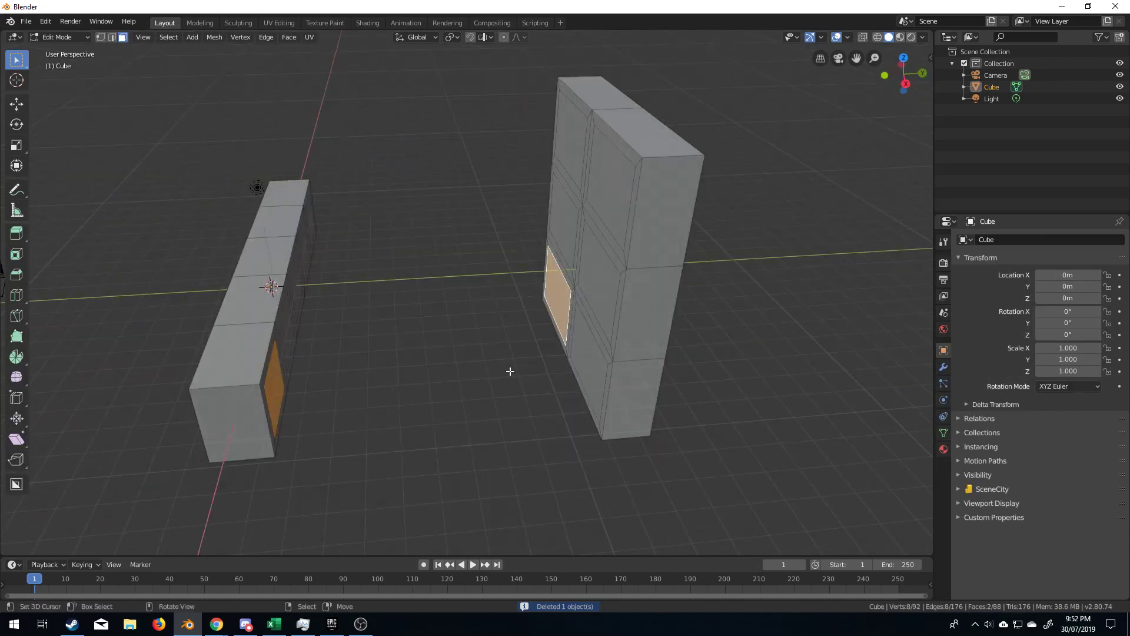
key("F3")
left_click(616, 393)
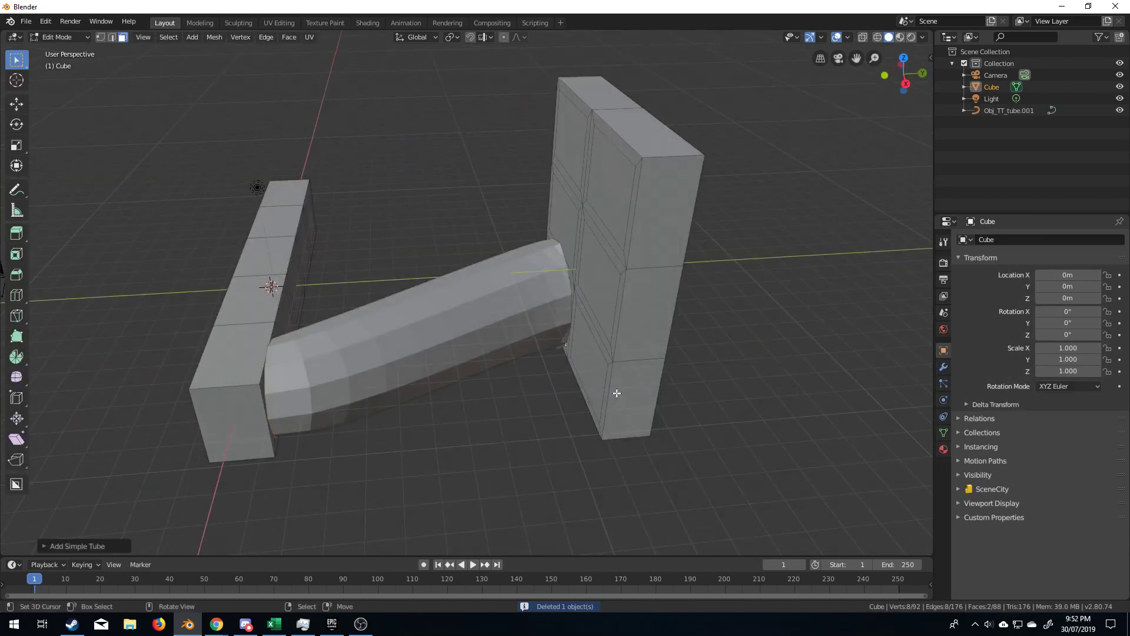
Set the new tube's U to 14, V to 5 and overall scale to 0.19
left_click(47, 546)
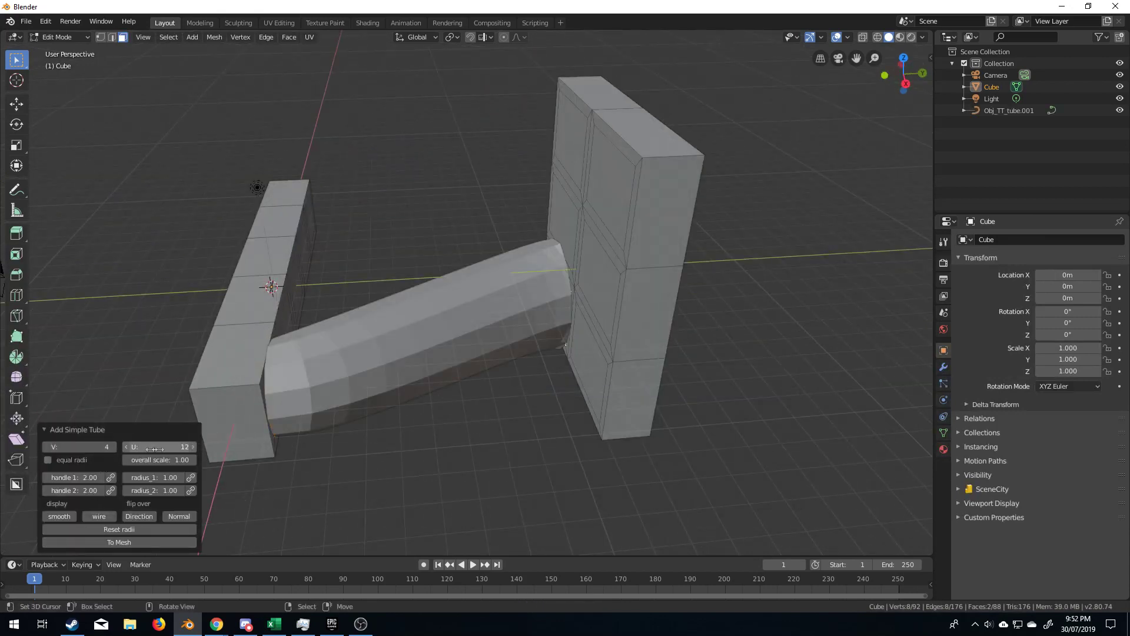
left_click_drag(154, 448, 164, 448)
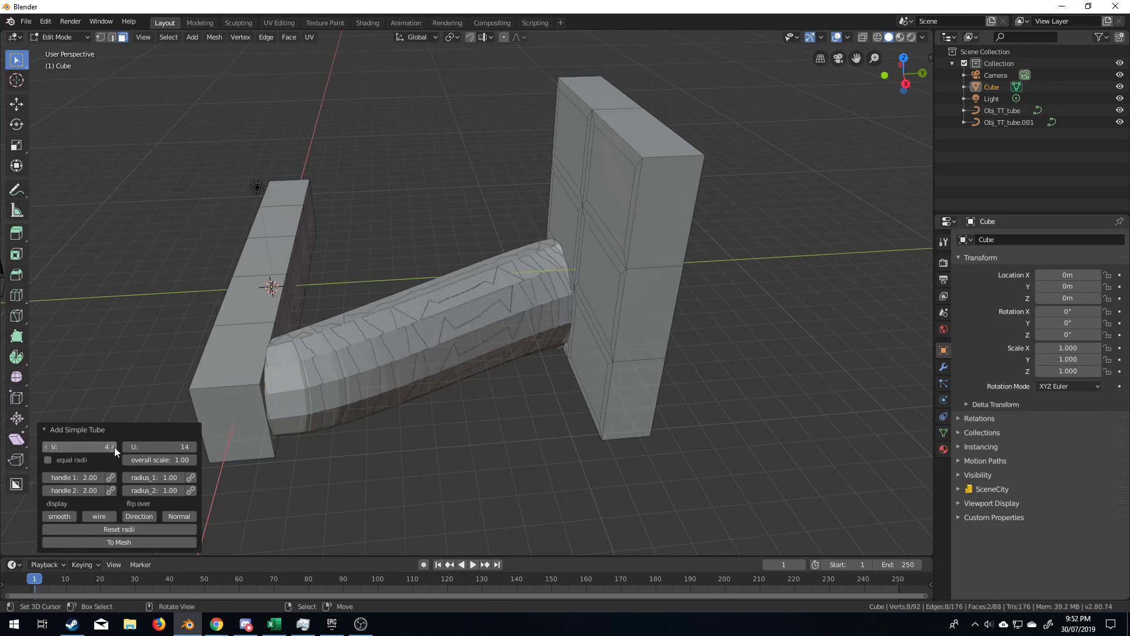
left_click(114, 446)
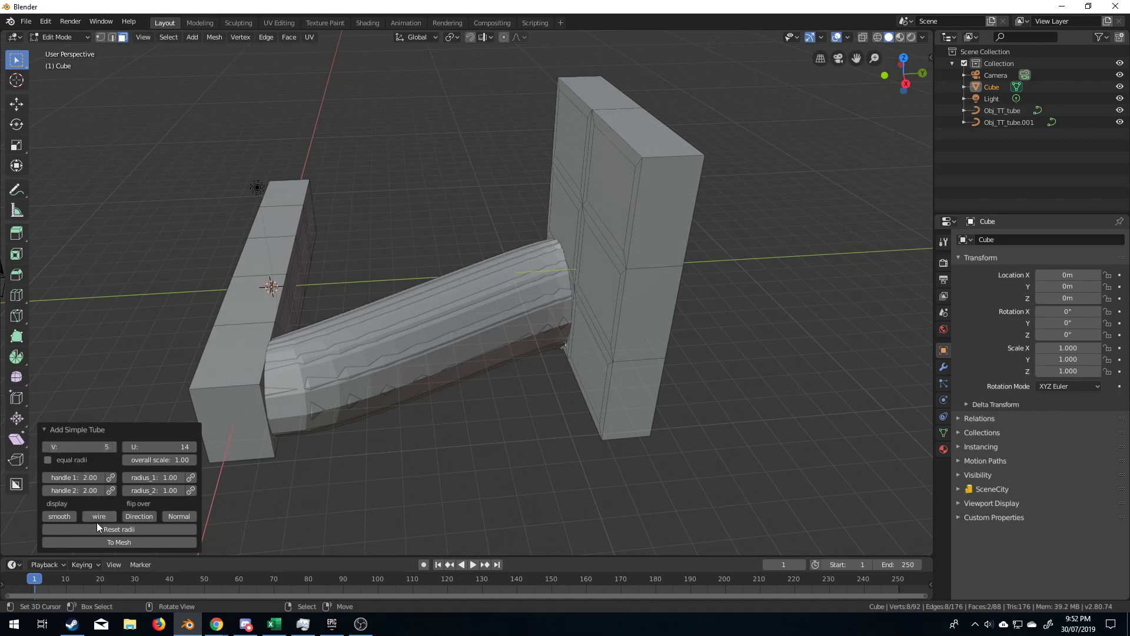
left_click_drag(171, 460, 152, 459)
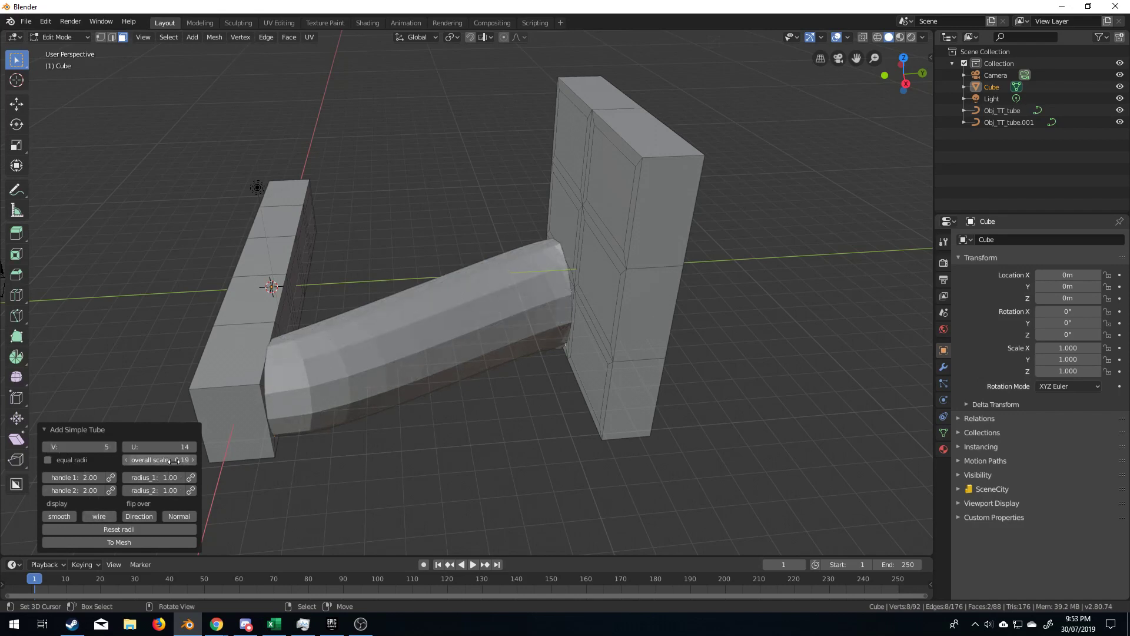
Leave Edit Mode, delete the leftover thick tube and briefly check the thin tube's curve in Edit Mode
key("Tab")
left_click(400, 320)
key("Delete")
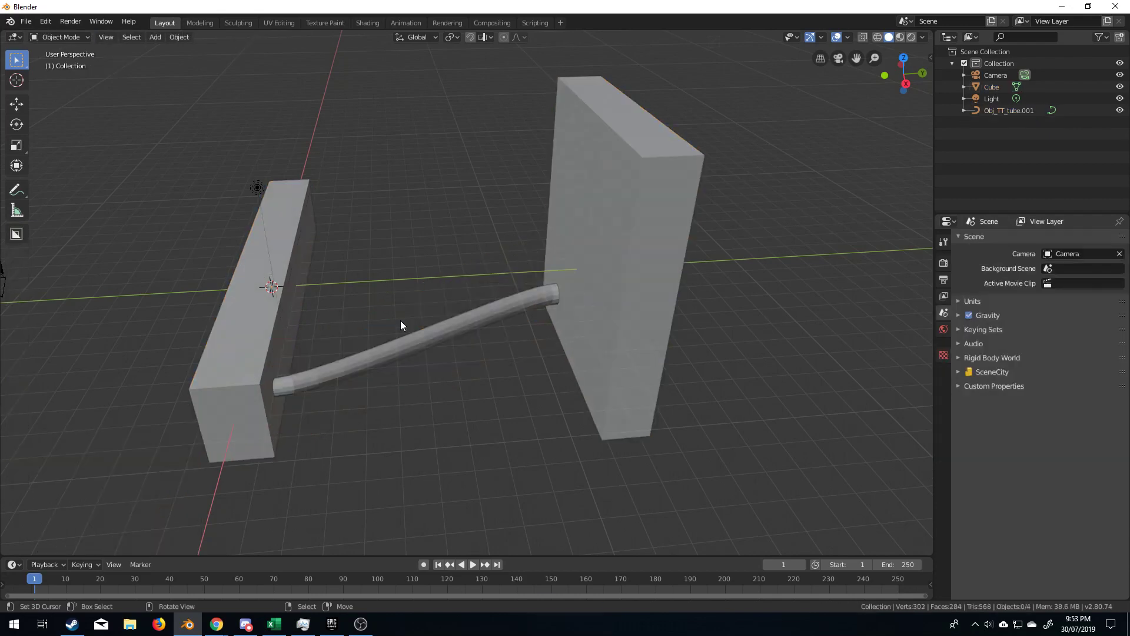
left_click(404, 345)
middle_click_drag(404, 345, 400, 391)
key("Tab")
key("Tab")
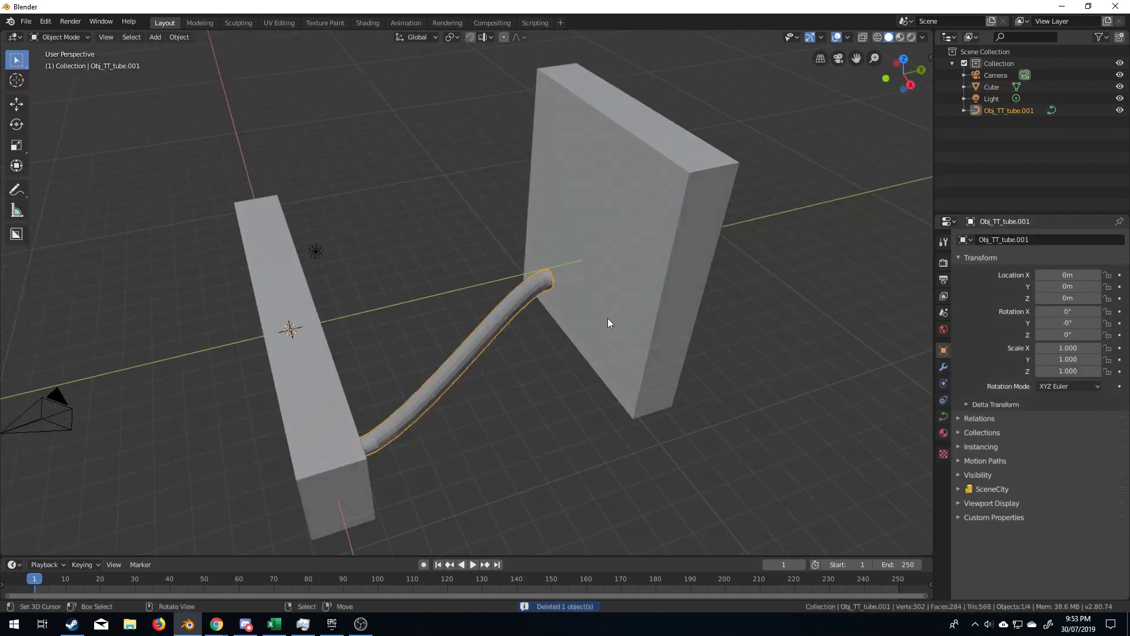
Edit the block mesh and add a simple tube from the bar's second inset face to the top inset face above the first tube
right_click(607, 318)
middle_click_drag(494, 393, 454, 388)
key("Tab")
middle_click_drag(266, 329, 517, 288)
key("F3")
left_click(621, 310)
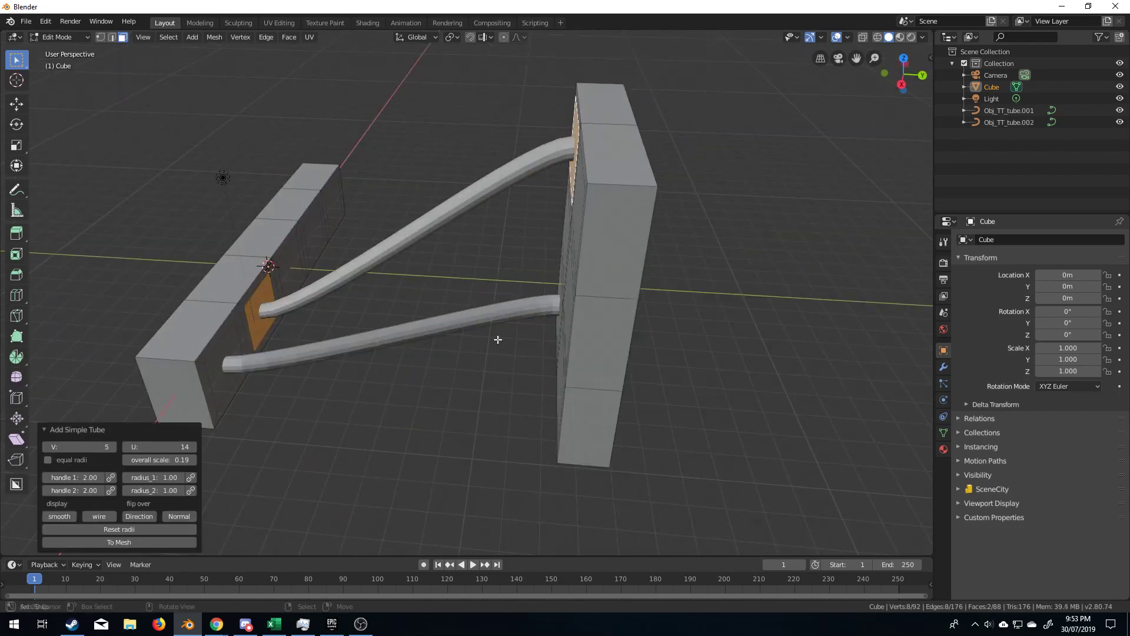
Add a simple tube between the bar's middle inset face and the block's middle inset face in the column without tubes
middle_click_drag(303, 297, 452, 302)
right_click(291, 277)
left_click(605, 281, "shift")
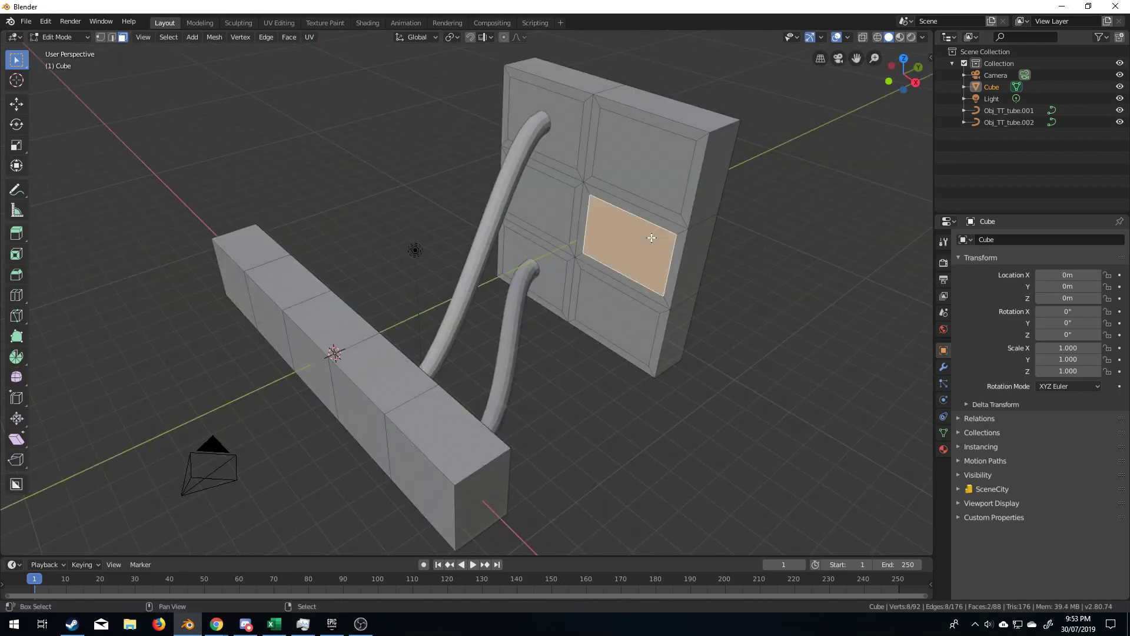
middle_click_drag(606, 282, 551, 336)
key("F3")
left_click(626, 313)
Add a simple tube from the bar's far-end inset face to the middle inset face in the block's first tube column
left_click(625, 238)
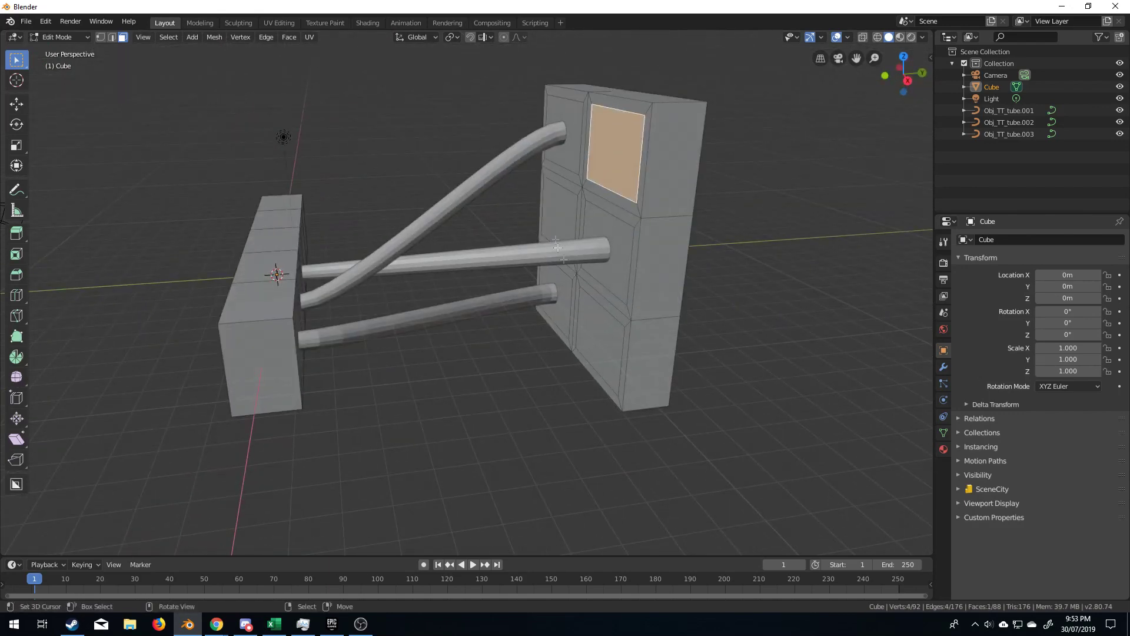
middle_click_drag(557, 247, 383, 247)
left_click(332, 213, "shift")
key("F3")
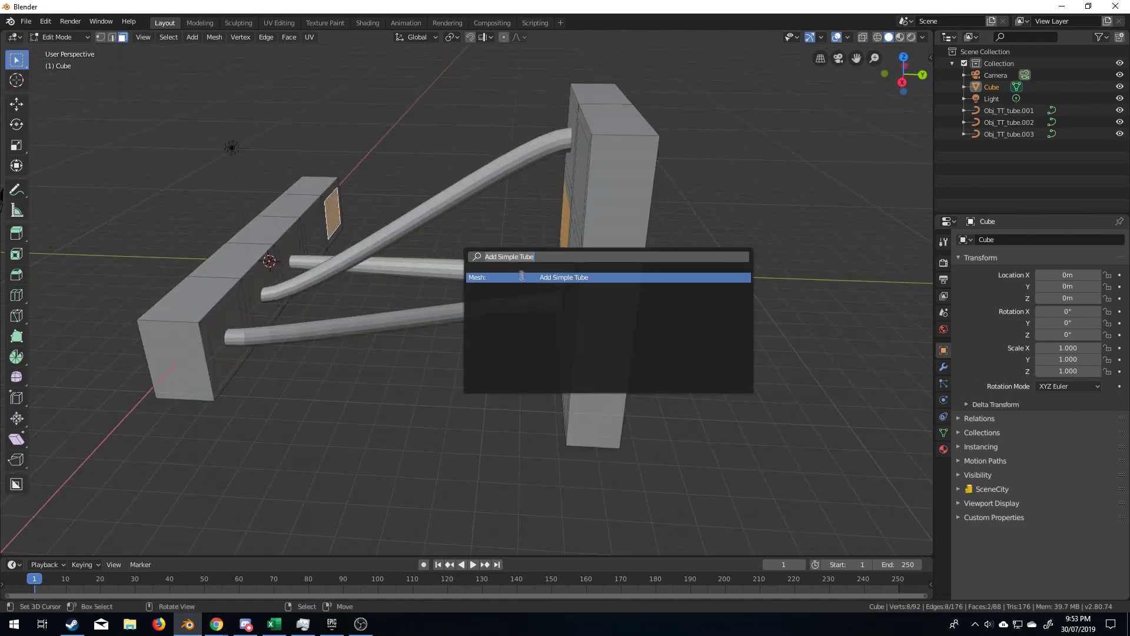
left_click(522, 277)
middle_click_drag(529, 241, 433, 274)
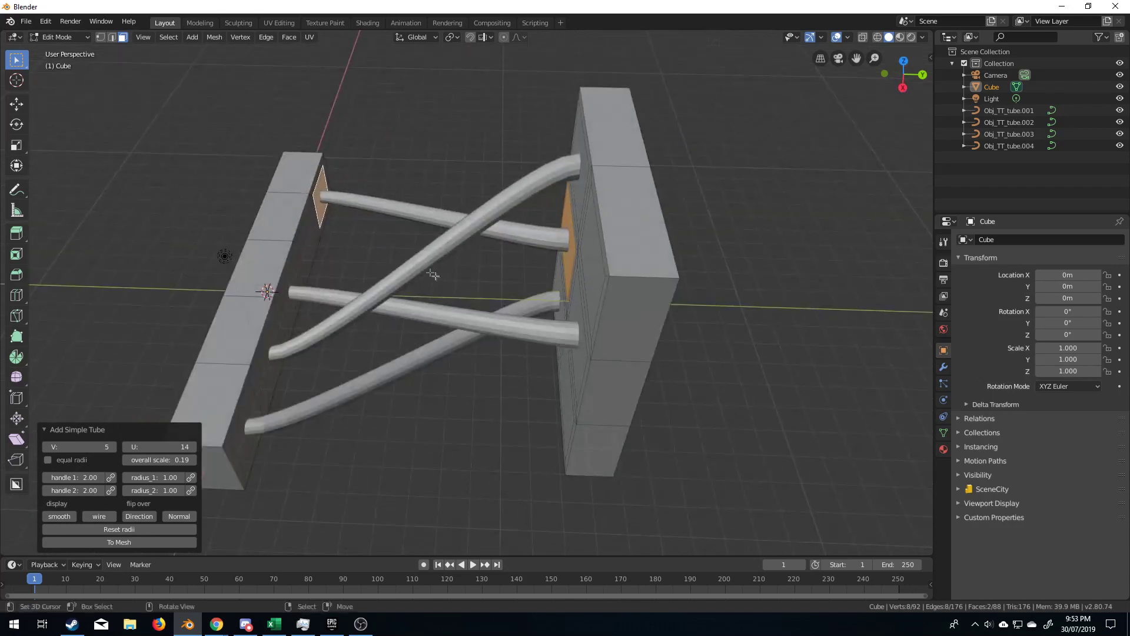
Add a simple tube between the bar's fourth inset face and the remaining top inset face on the block
left_click(629, 259)
middle_click_drag(576, 279, 553, 259)
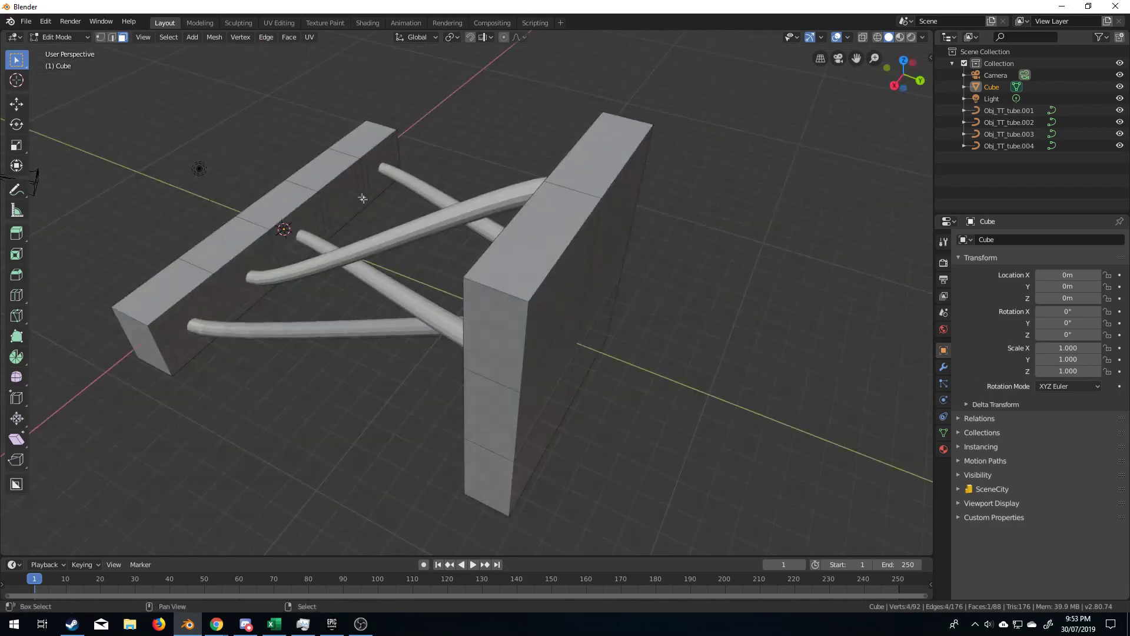
left_click(344, 200, "shift")
key("F3")
left_click(657, 374)
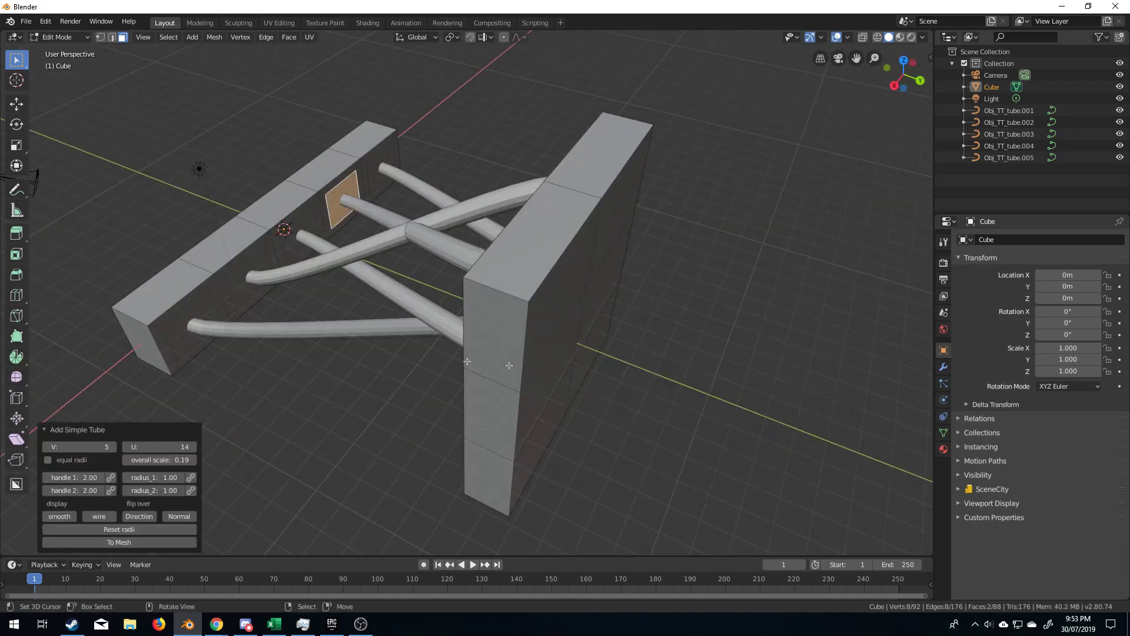
middle_click_drag(657, 375, 500, 312)
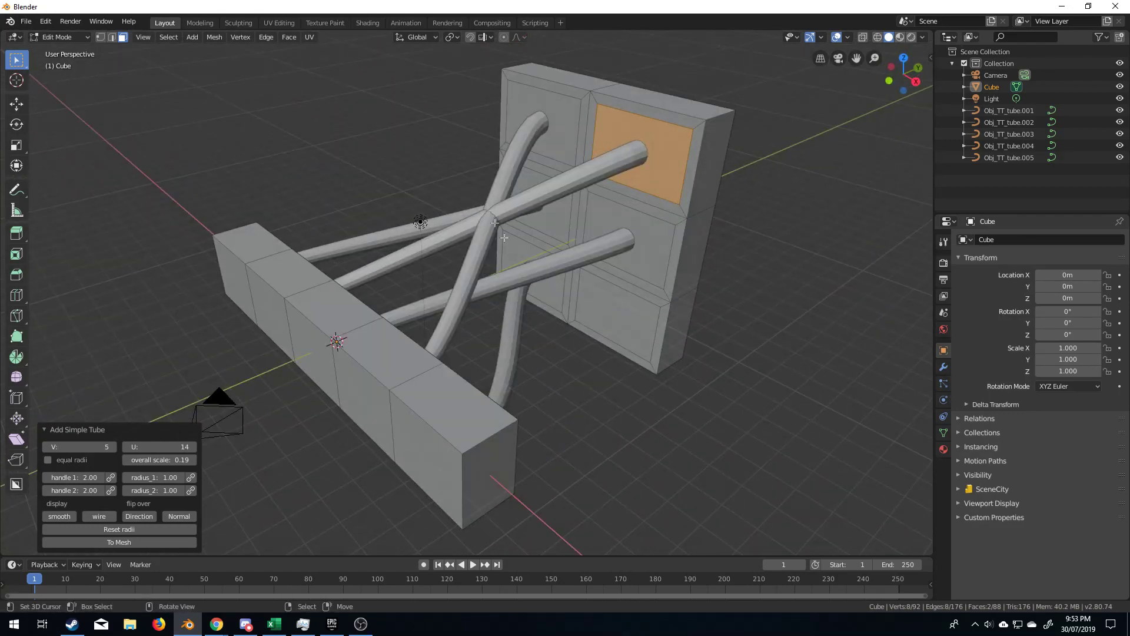
Leave the block mesh, enter Edit Mode on the newest tube's curve and subdivide it
middle_click_drag(504, 238, 516, 269)
key("Tab")
left_click(493, 186)
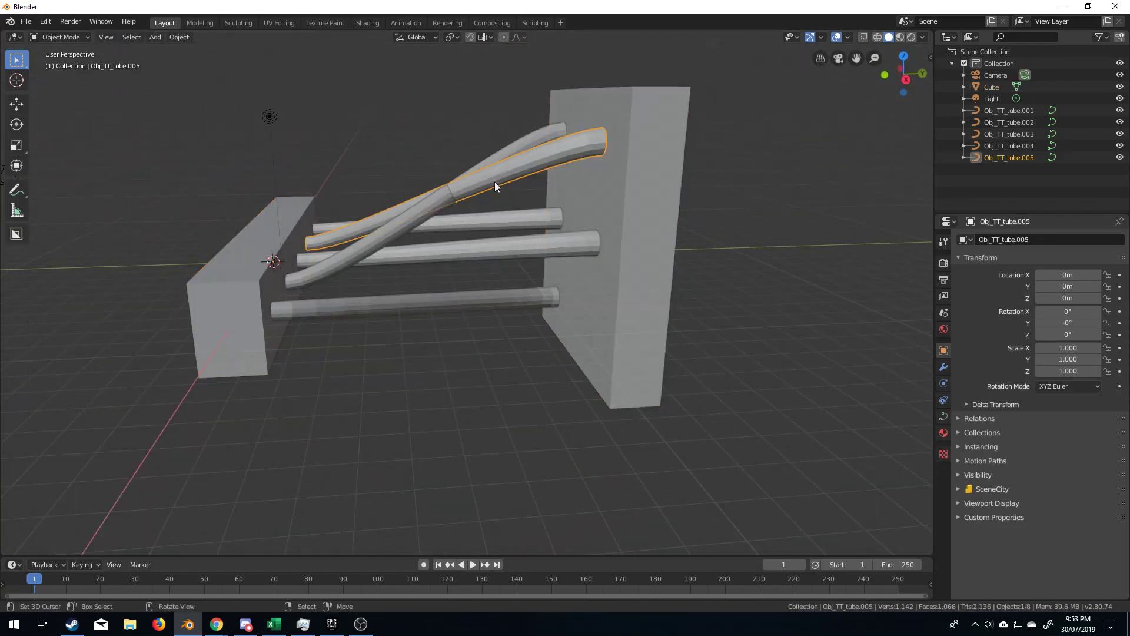
key("Tab")
middle_click_drag(493, 186, 597, 203)
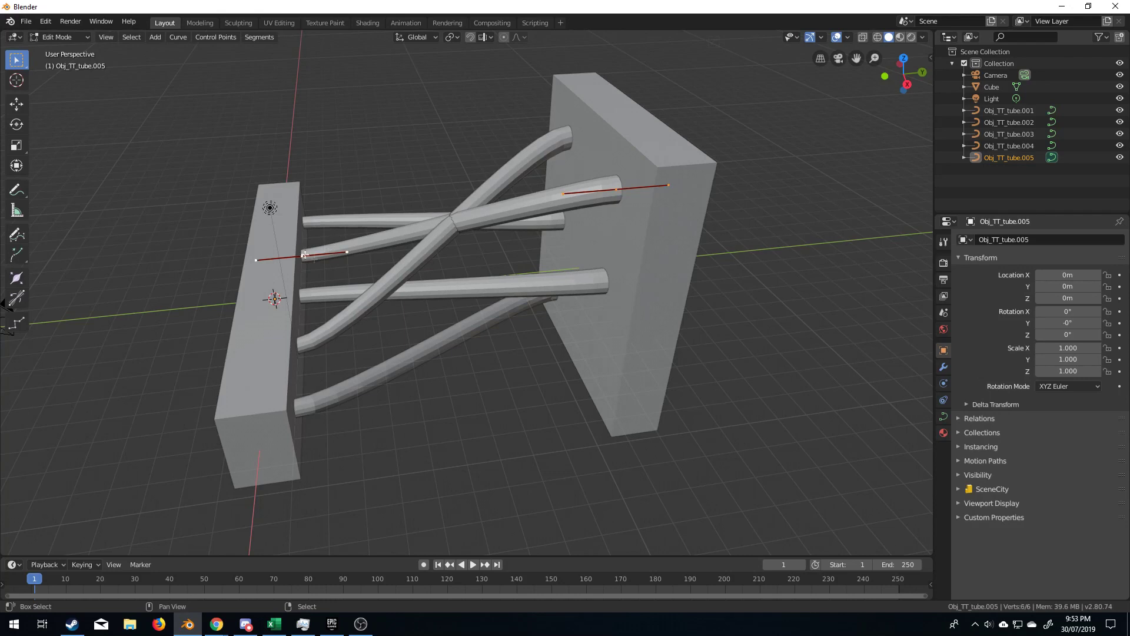
middle_click_drag(304, 255, 397, 260)
right_click(441, 271)
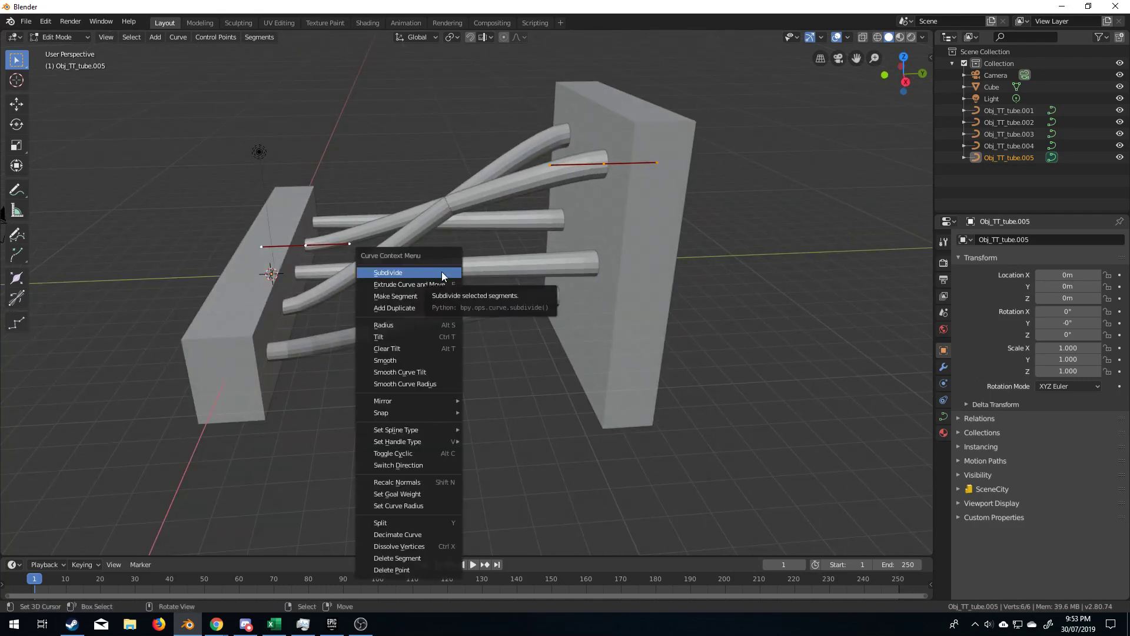
left_click(441, 273)
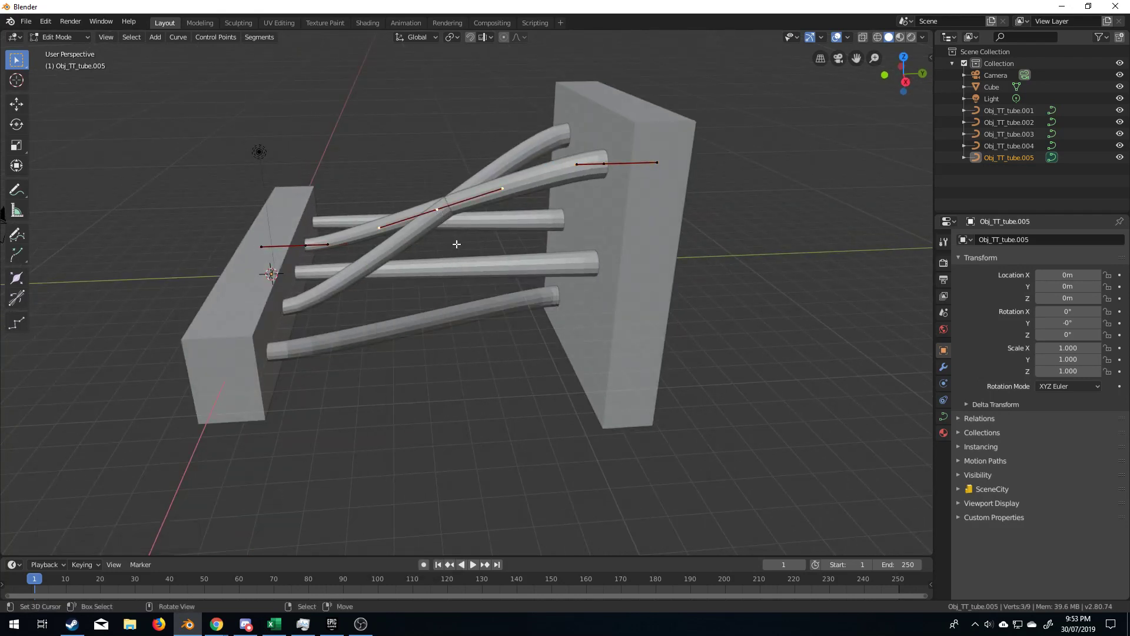
Rotate and move the tube's new middle control point, starting from the right orthographic view, and leave Edit Mode
key("KP_3")
key("r")
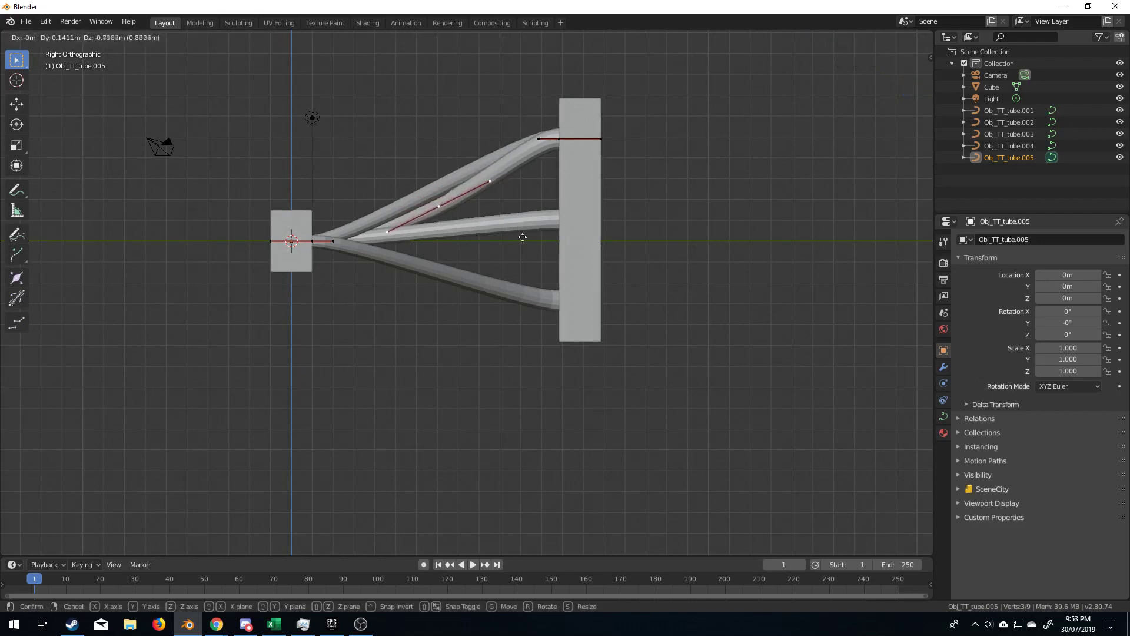
left_click(523, 241)
key("g")
left_click(517, 275)
mouse_move(517, 275)
middle_mouse_down()
mouse_move(613, 290)
mouse_move(674, 343)
middle_mouse_up()
key("z")
left_click(785, 352)
mouse_move(786, 352)
middle_mouse_down()
mouse_move(565, 285)
mouse_move(502, 245)
mouse_move(512, 274)
mouse_move(461, 218)
mouse_move(411, 219)
mouse_move(474, 230)
mouse_move(487, 347)
mouse_move(507, 309)
mouse_move(497, 331)
middle_mouse_up()
key("Tab")
scroll(521, 372, "up", 5)
scroll(504, 317, "down", 1)
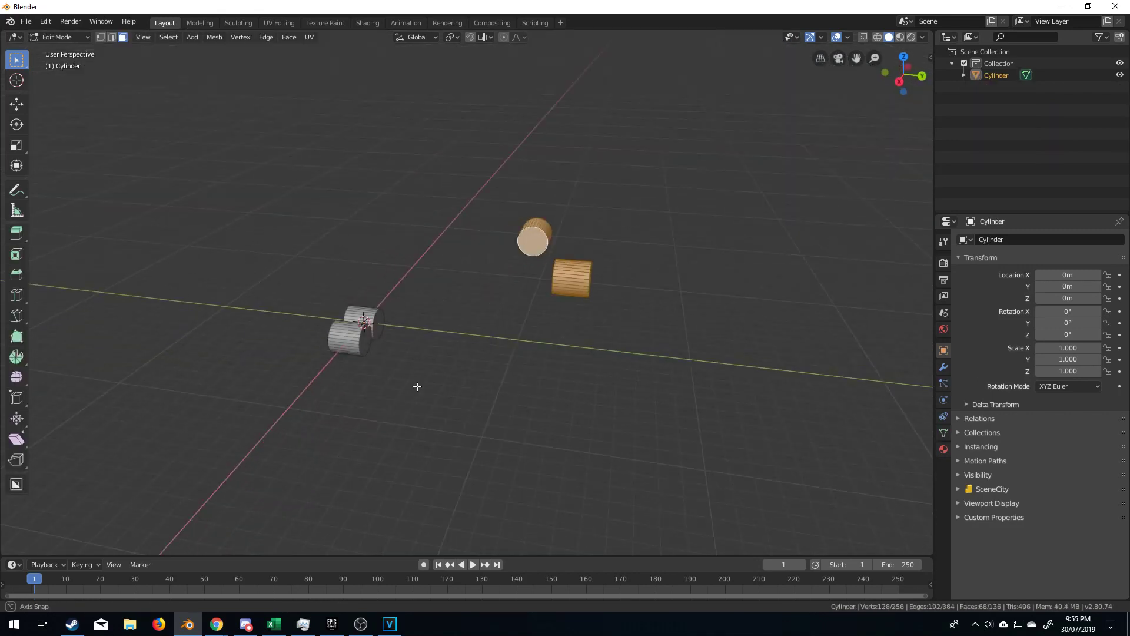
middle_click_drag(415, 382, 449, 397)
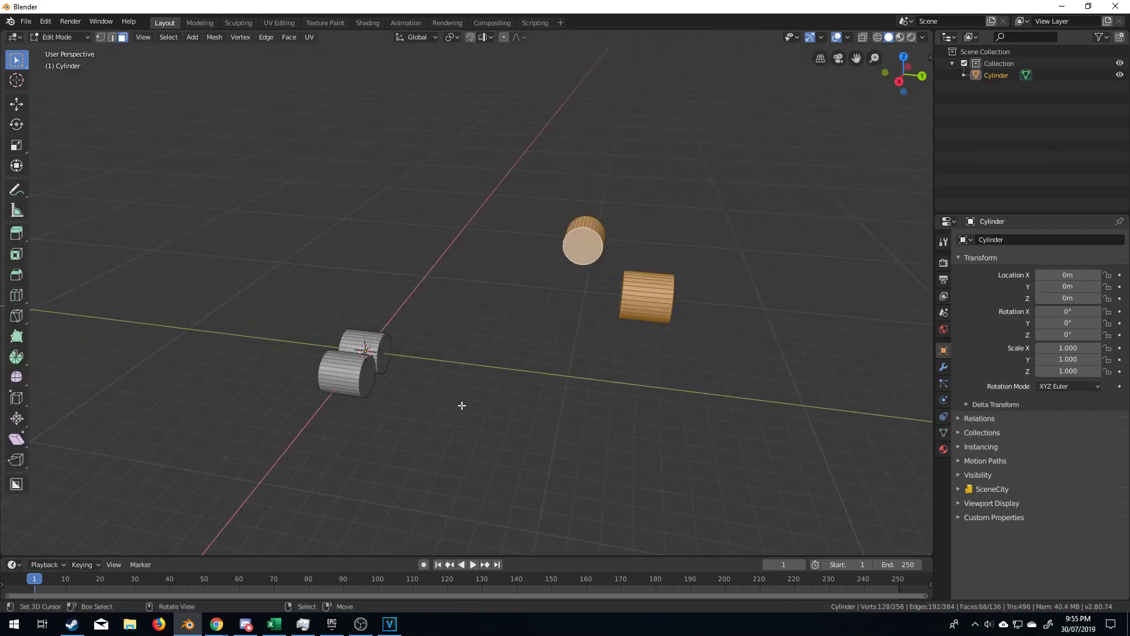
Add a simple tube between the end faces of the rear near cylinder and the upper far cylinder, thickening it to overall scale 0.55
left_click(382, 356)
left_click(596, 251, "shift")
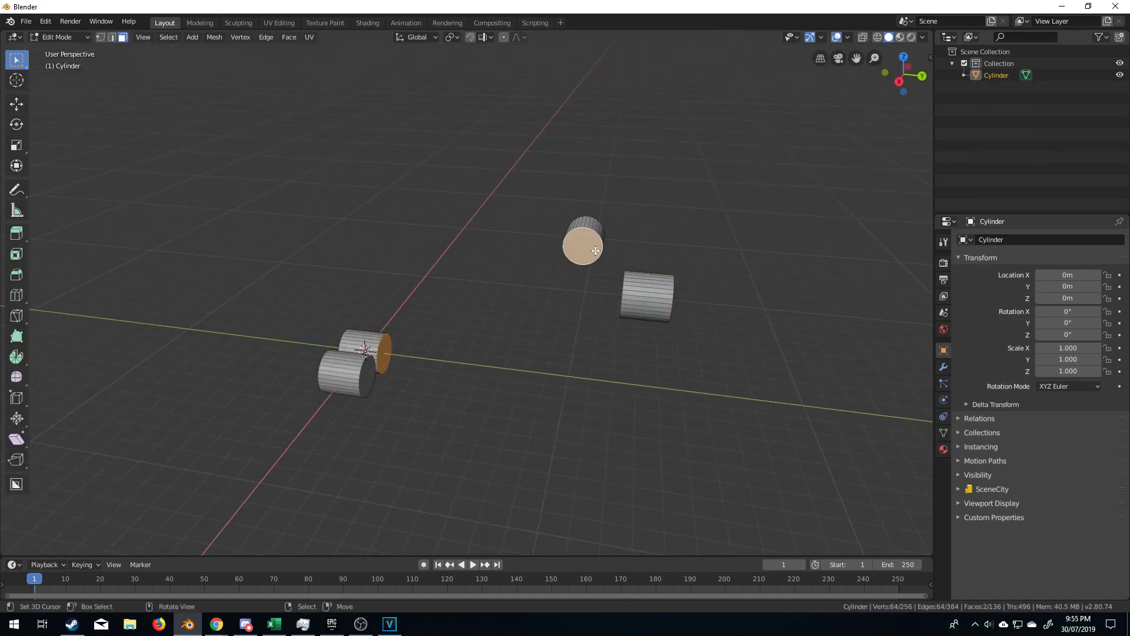
key("F3")
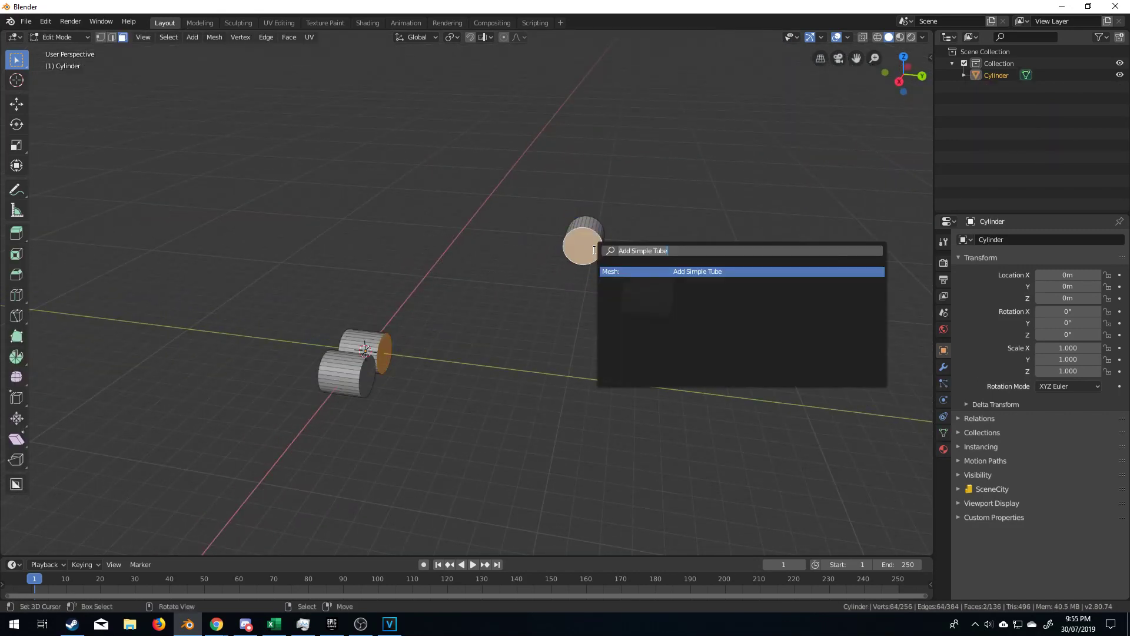
left_click(680, 270)
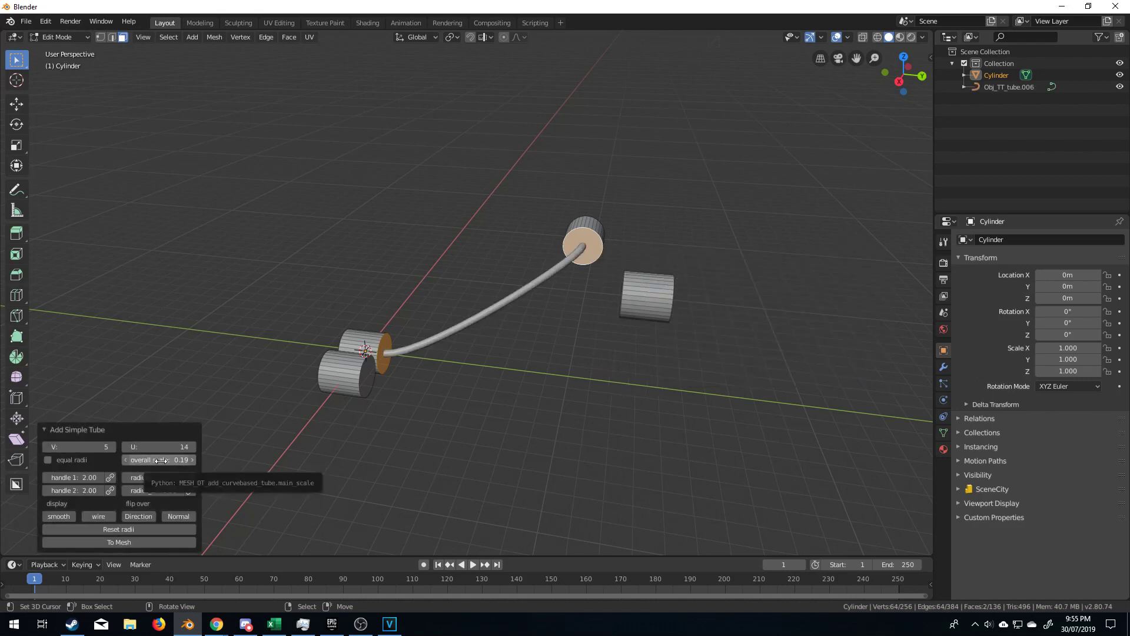
left_click_drag(161, 460, 174, 460)
middle_click_drag(307, 386, 302, 394)
key("Tab")
In the cylinder mesh's Edit Mode, add a simple tube between the facing end faces of the remaining two cylinders
key("Tab")
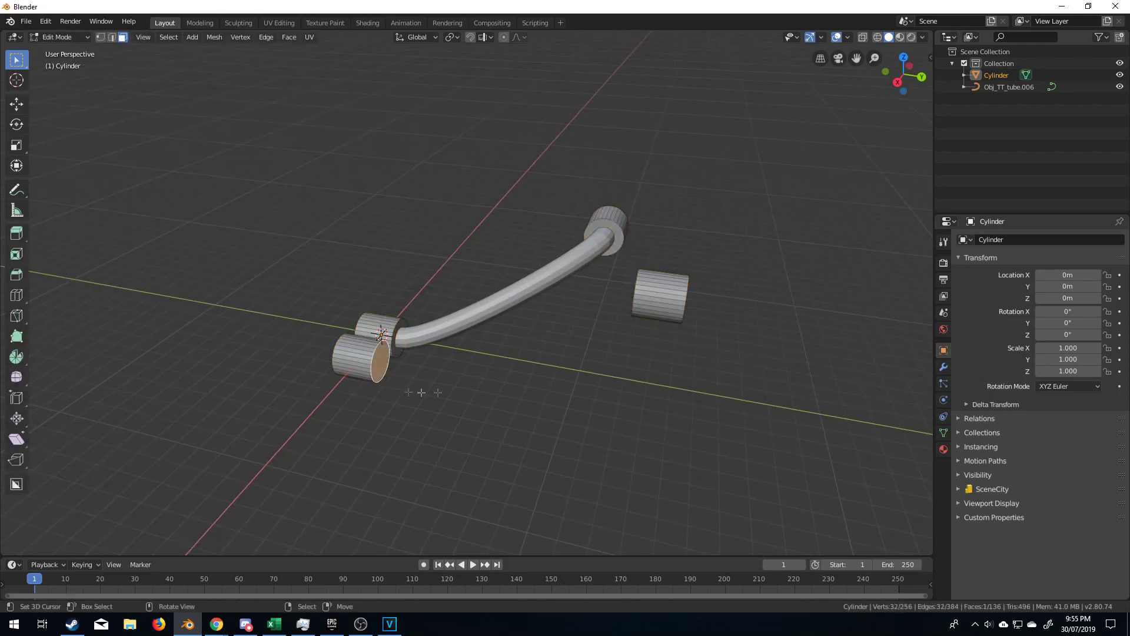
middle_click_drag(383, 371, 525, 353)
key("F3")
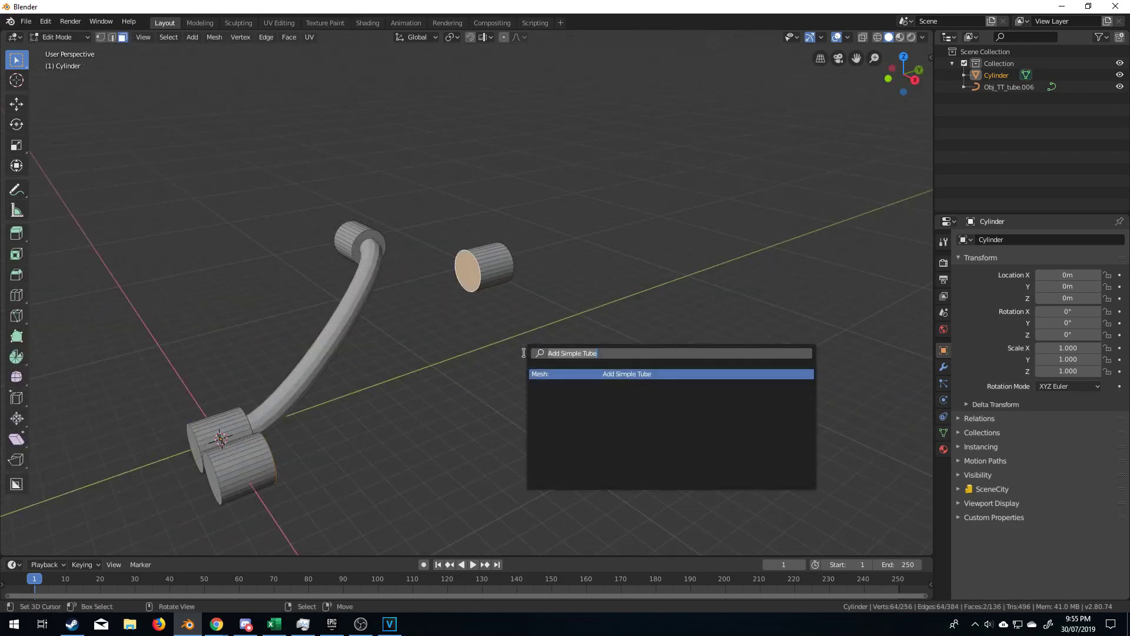
left_click(582, 376)
middle_click_drag(448, 378, 406, 379)
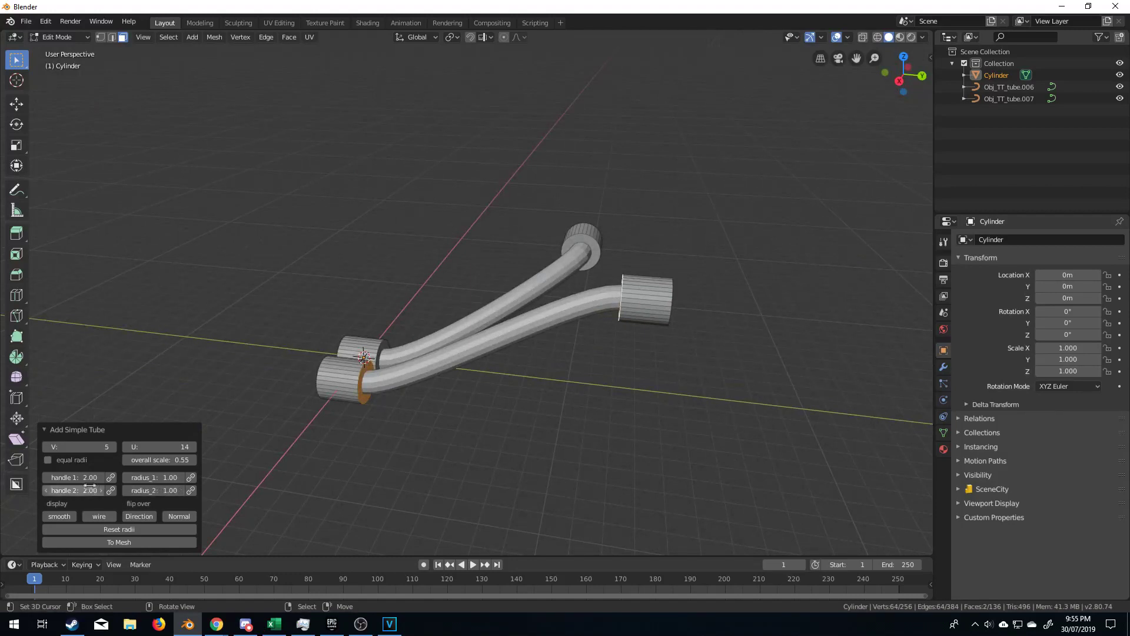
Increase both handle lengths of the second tube for a stronger S-bend, leave Edit Mode and inspect both tubes up close
left_click_drag(89, 477, 154, 477)
left_click_drag(64, 491, 109, 490)
key("Tab")
middle_click_drag(479, 429, 691, 308)
scroll(538, 426, "up", 2)
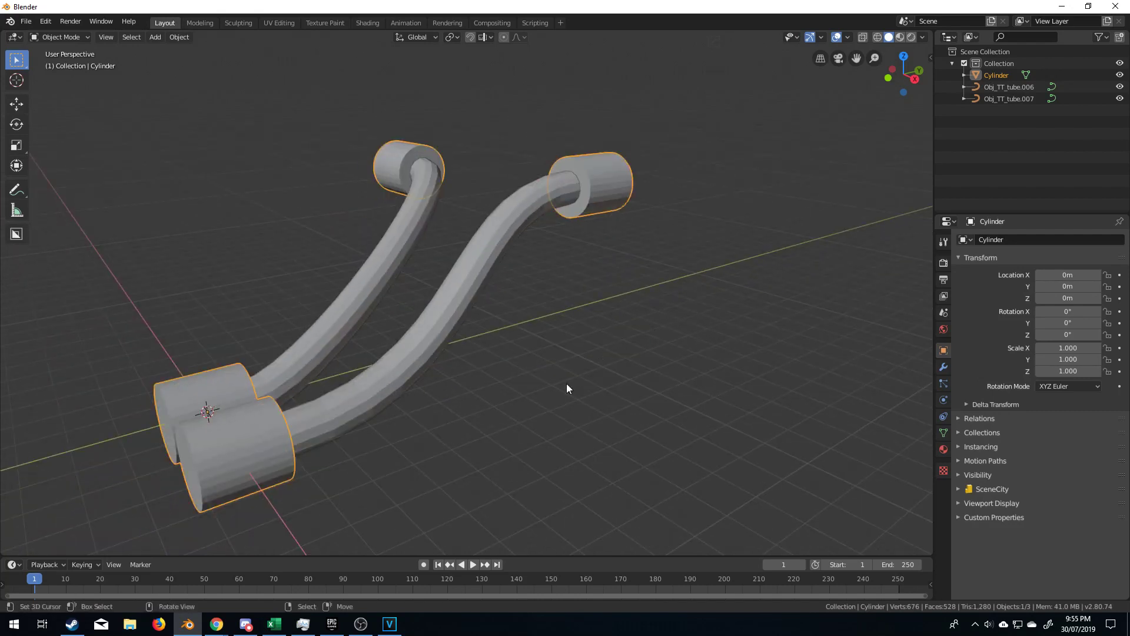
scroll(566, 383, "up", 1)
middle_click_drag(566, 383, 511, 401)
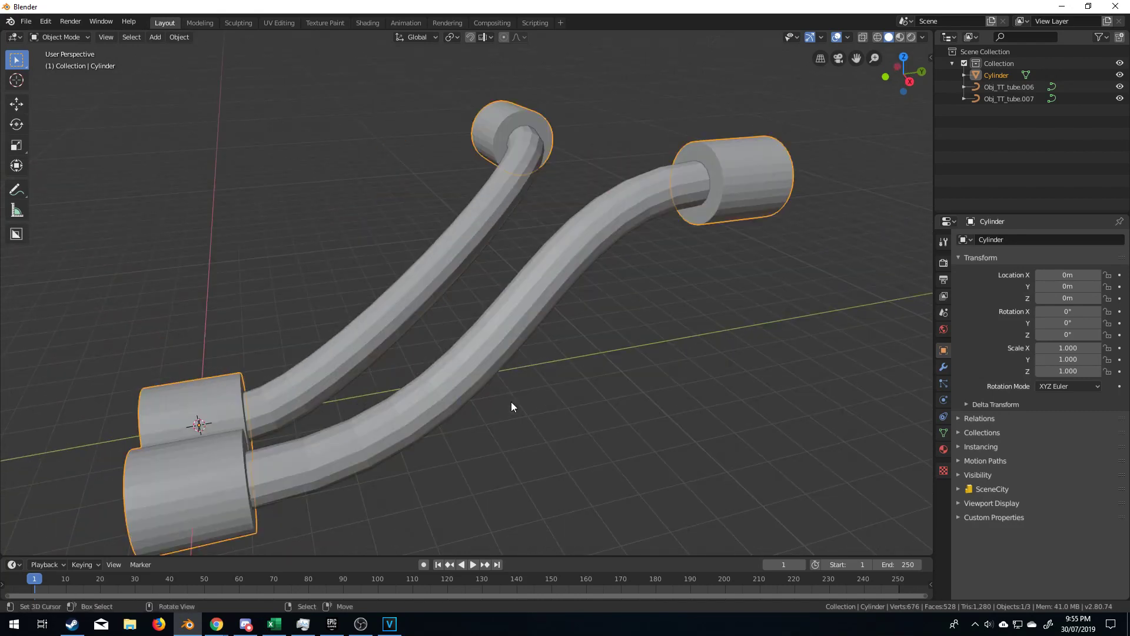